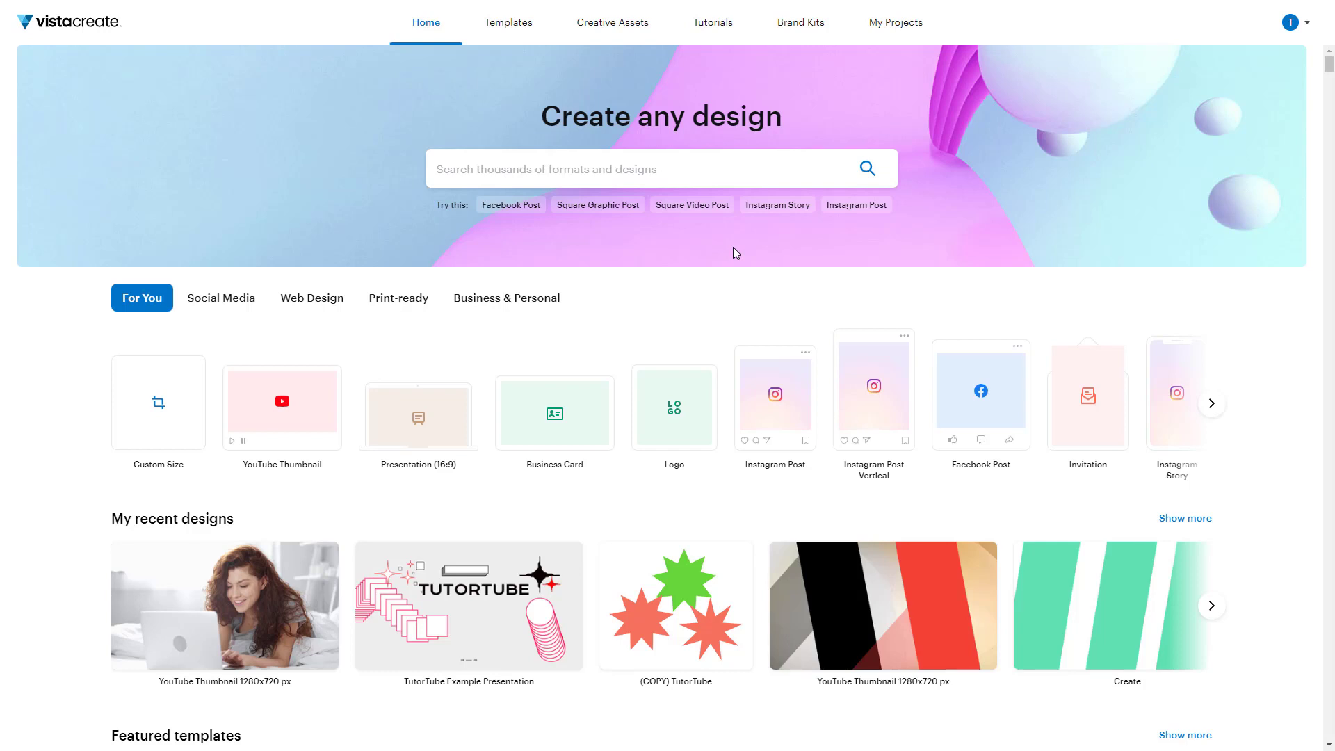
Open the Brand Kits page, dismiss the text styles tip and delete the VistaCreate logo from Brand Kit 1
click(803, 35)
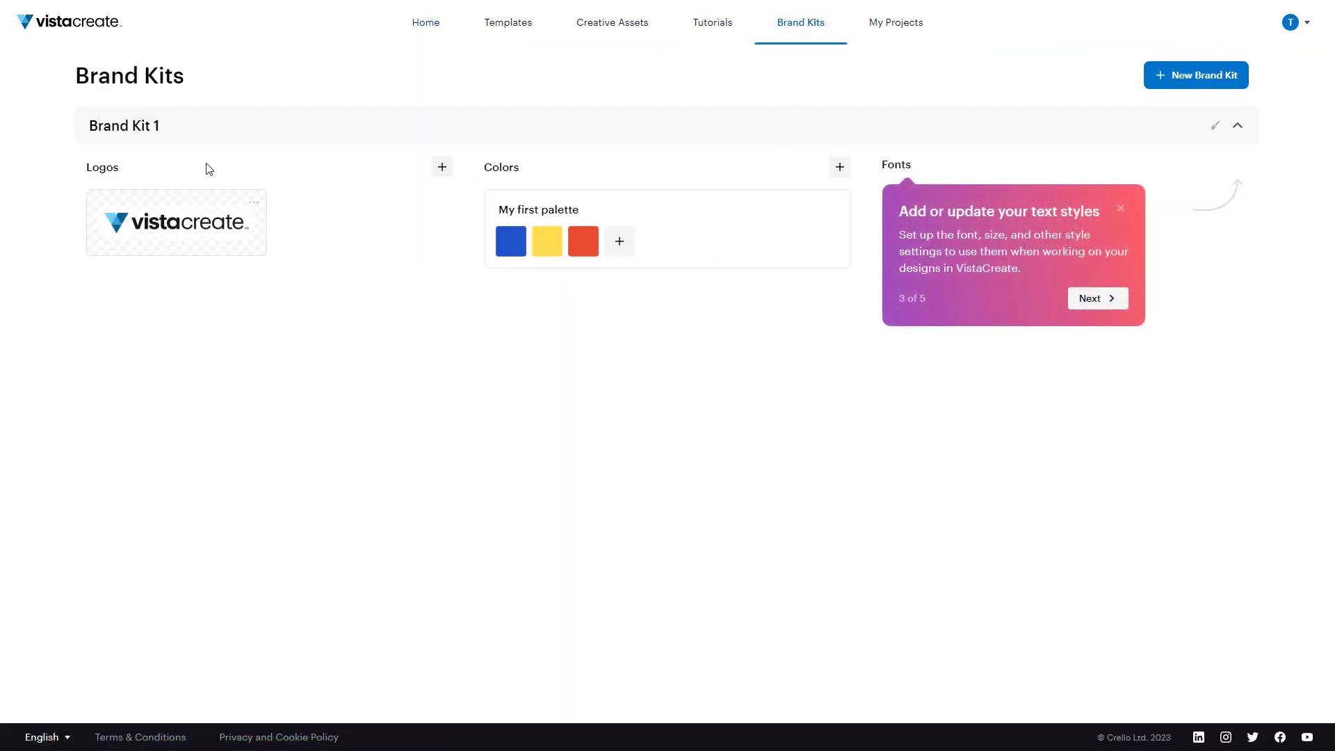
click(1121, 209)
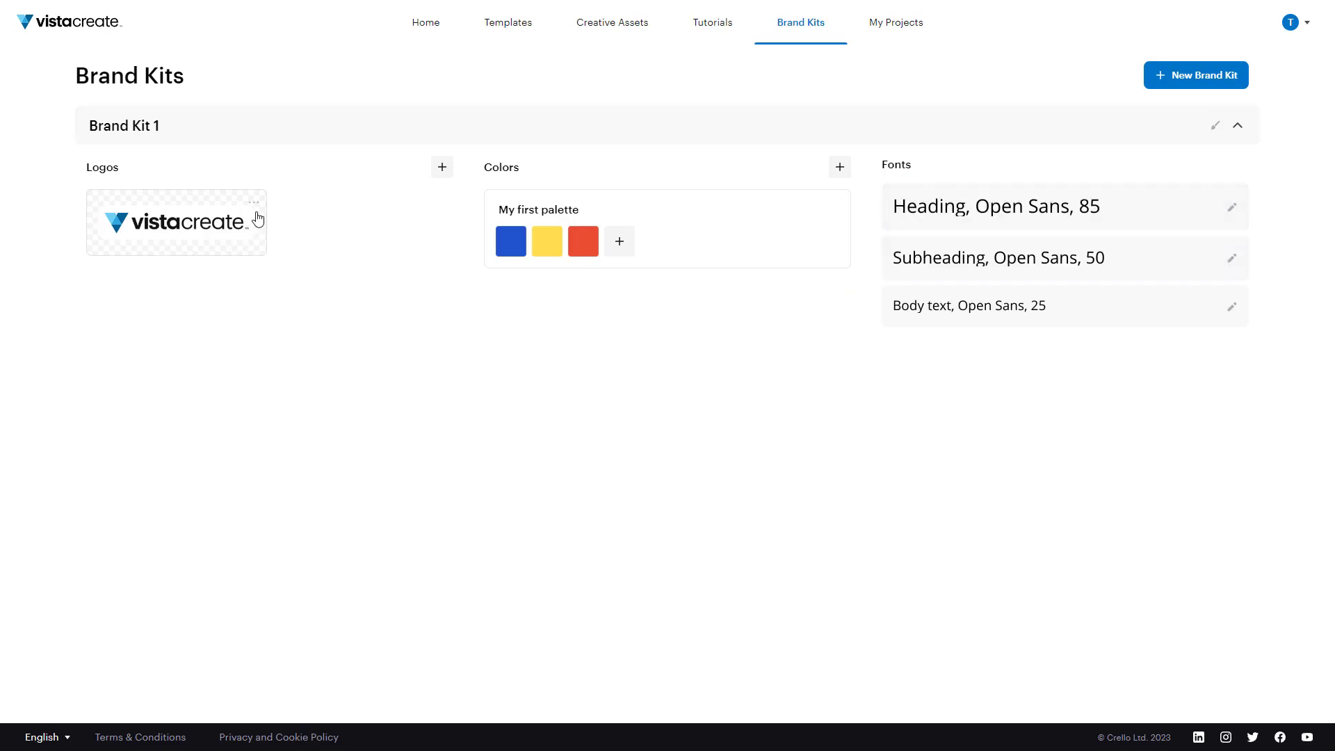
click(255, 205)
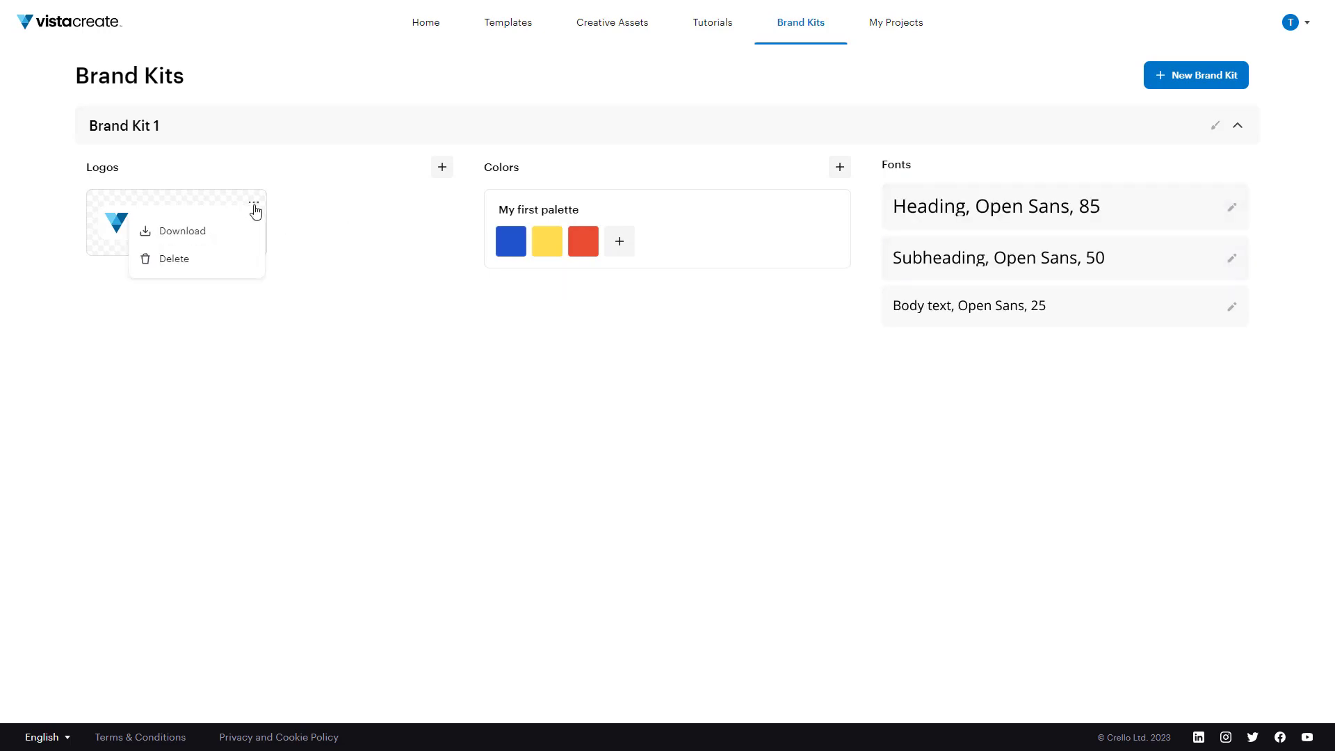
click(169, 262)
click(772, 415)
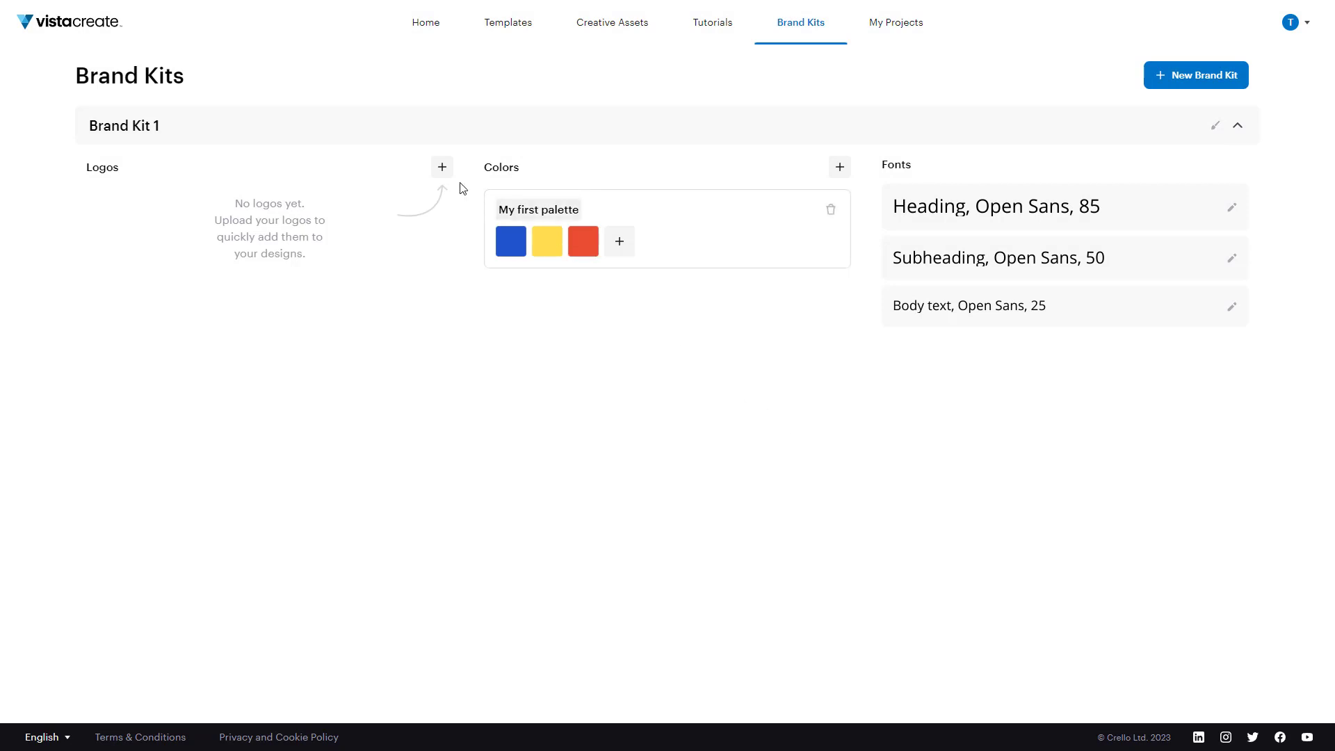
Upload TutorTube-Logo.png from the TT (L:) drive as the logo of Brand Kit 1
click(443, 170)
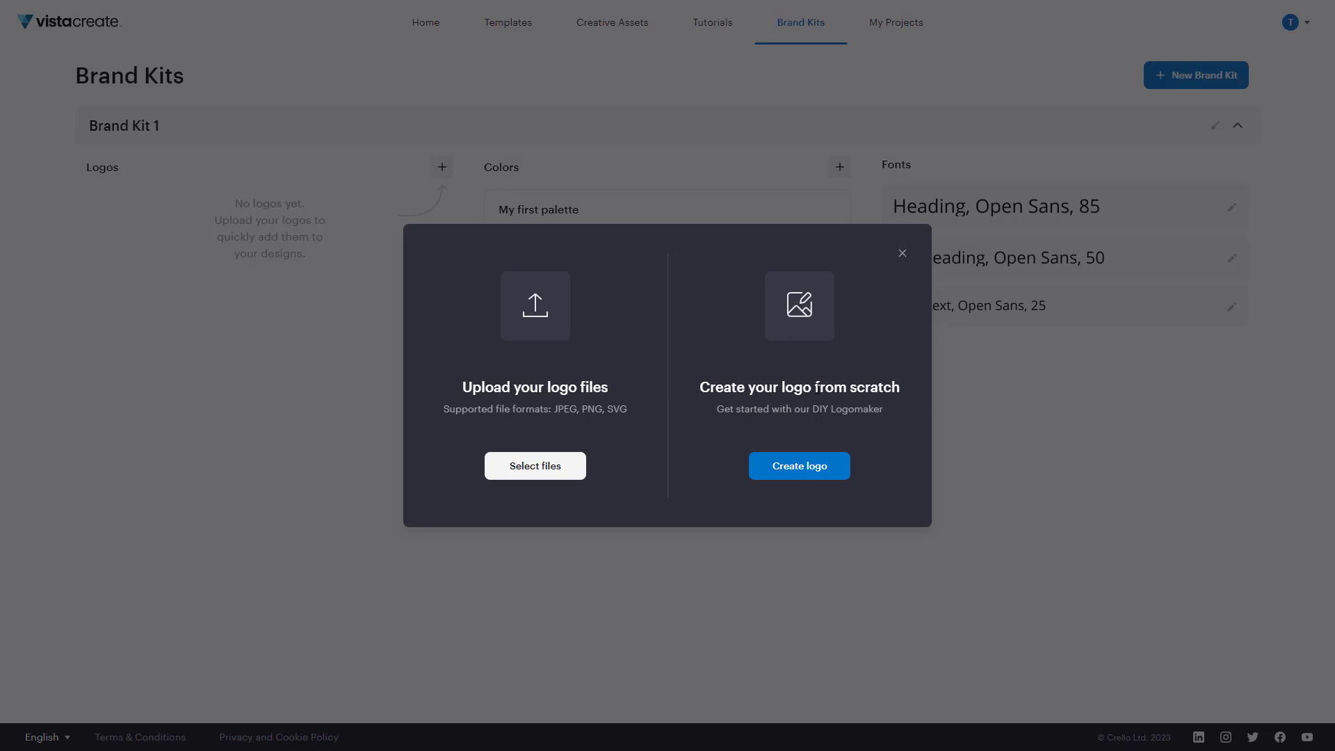
click(533, 468)
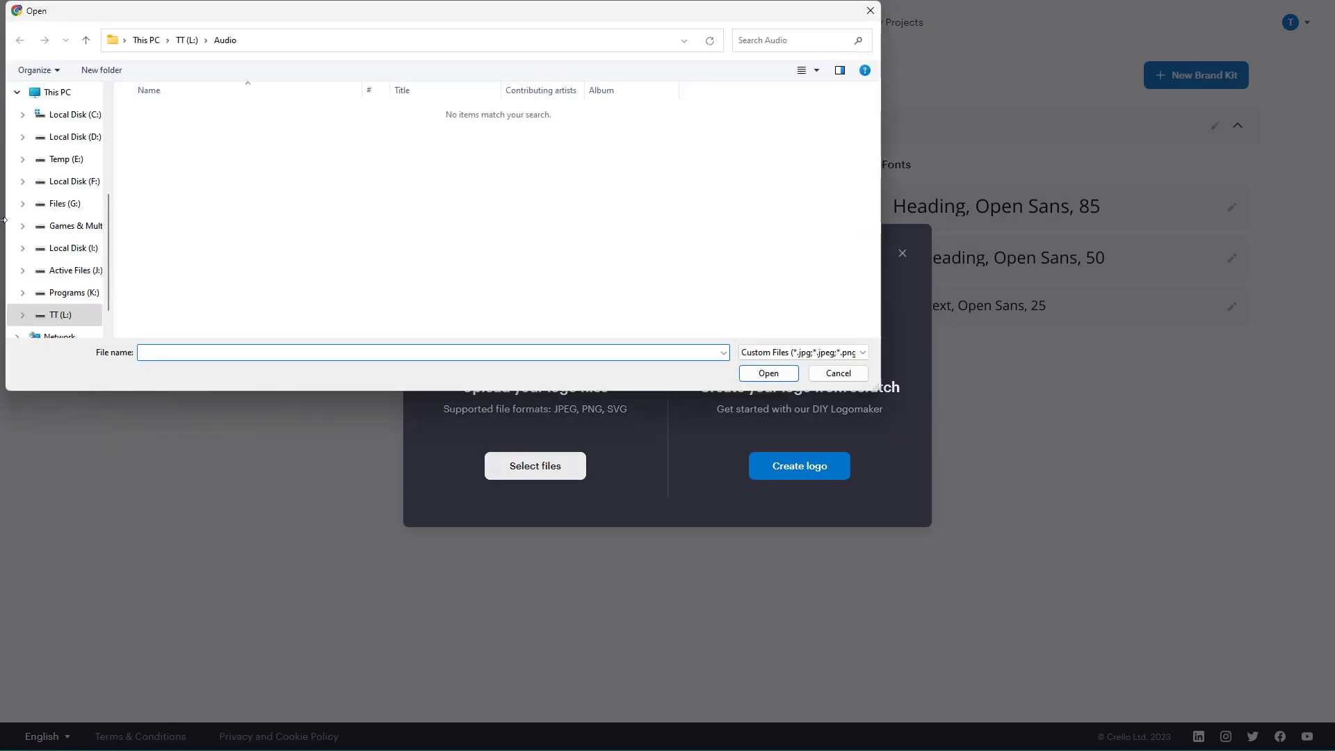
click(54, 316)
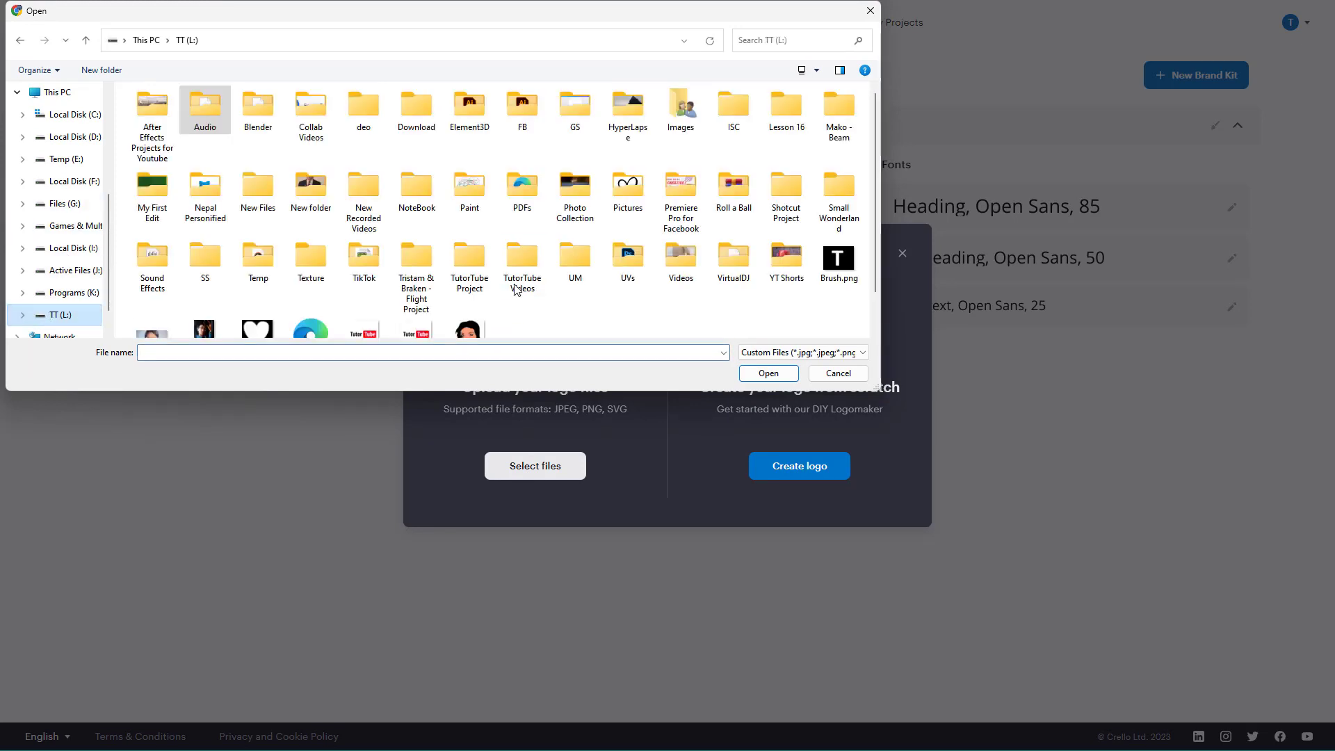
scroll(516, 289, down, 1)
click(410, 298)
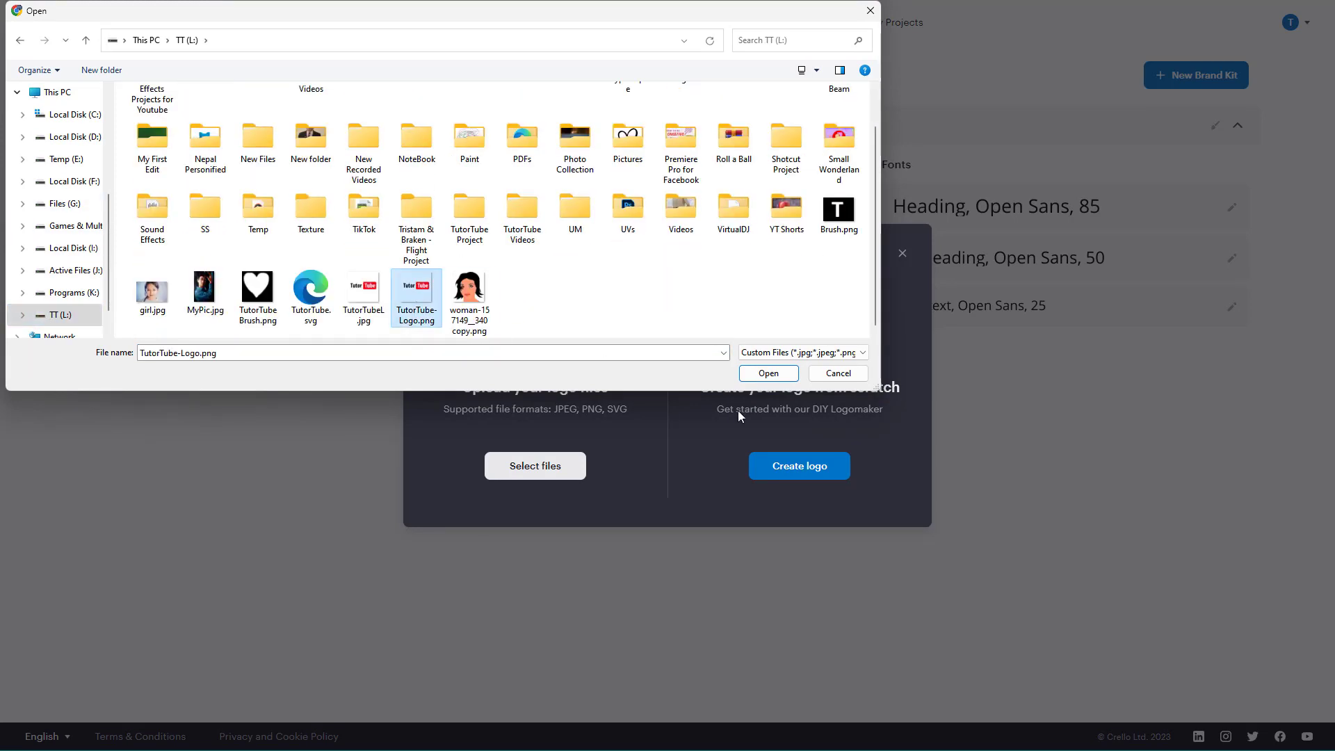
click(767, 374)
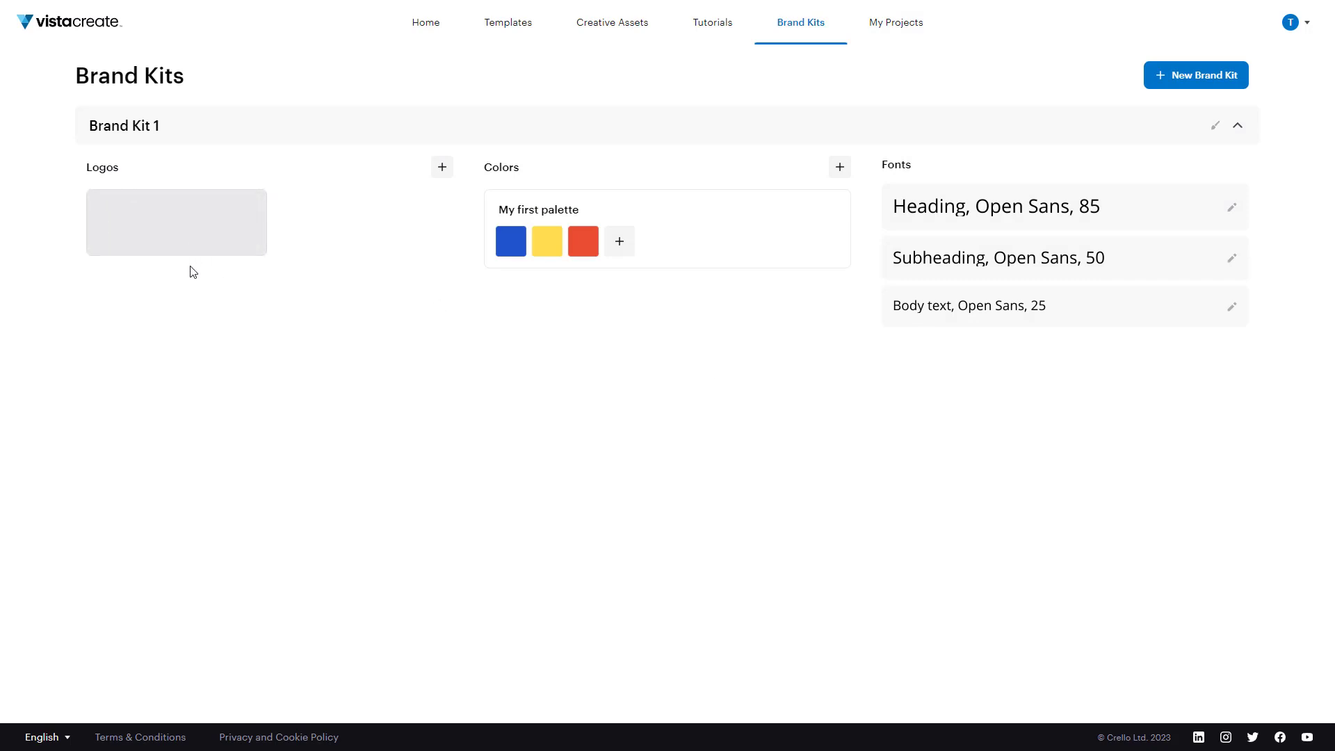
click(439, 176)
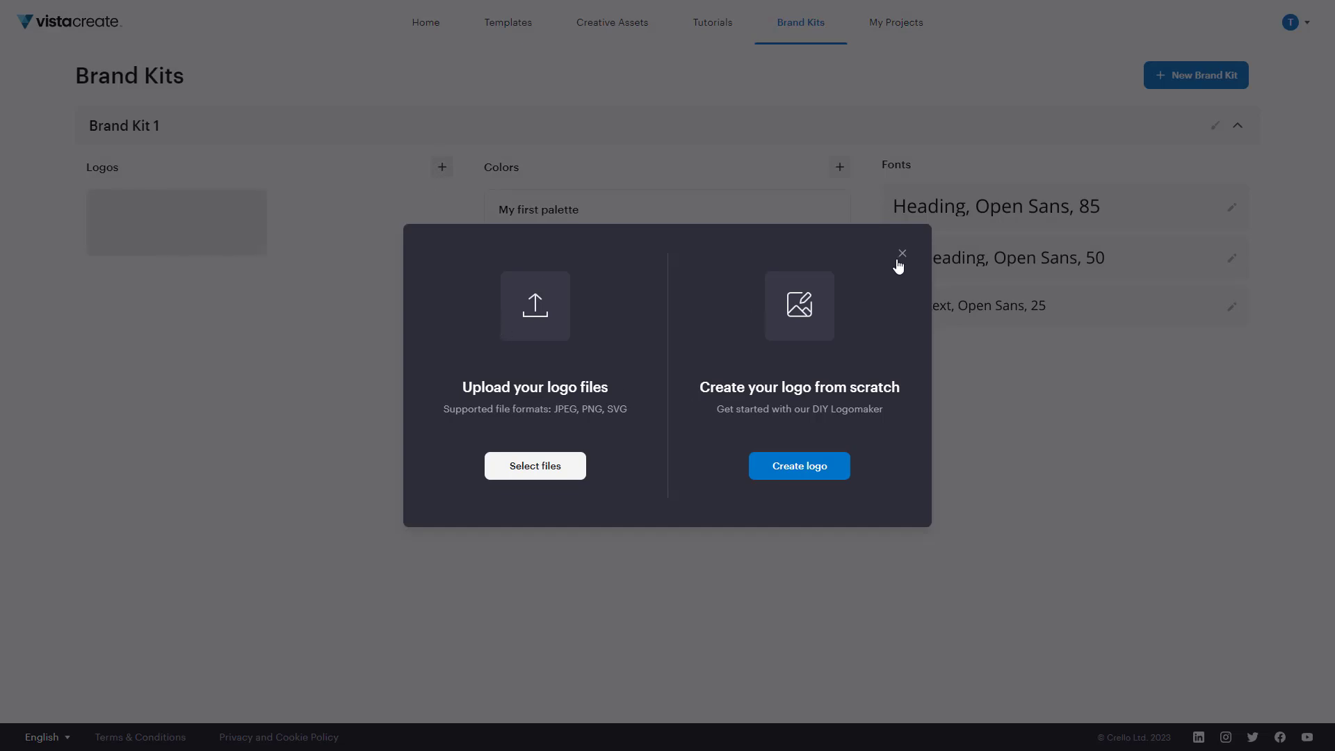
click(900, 258)
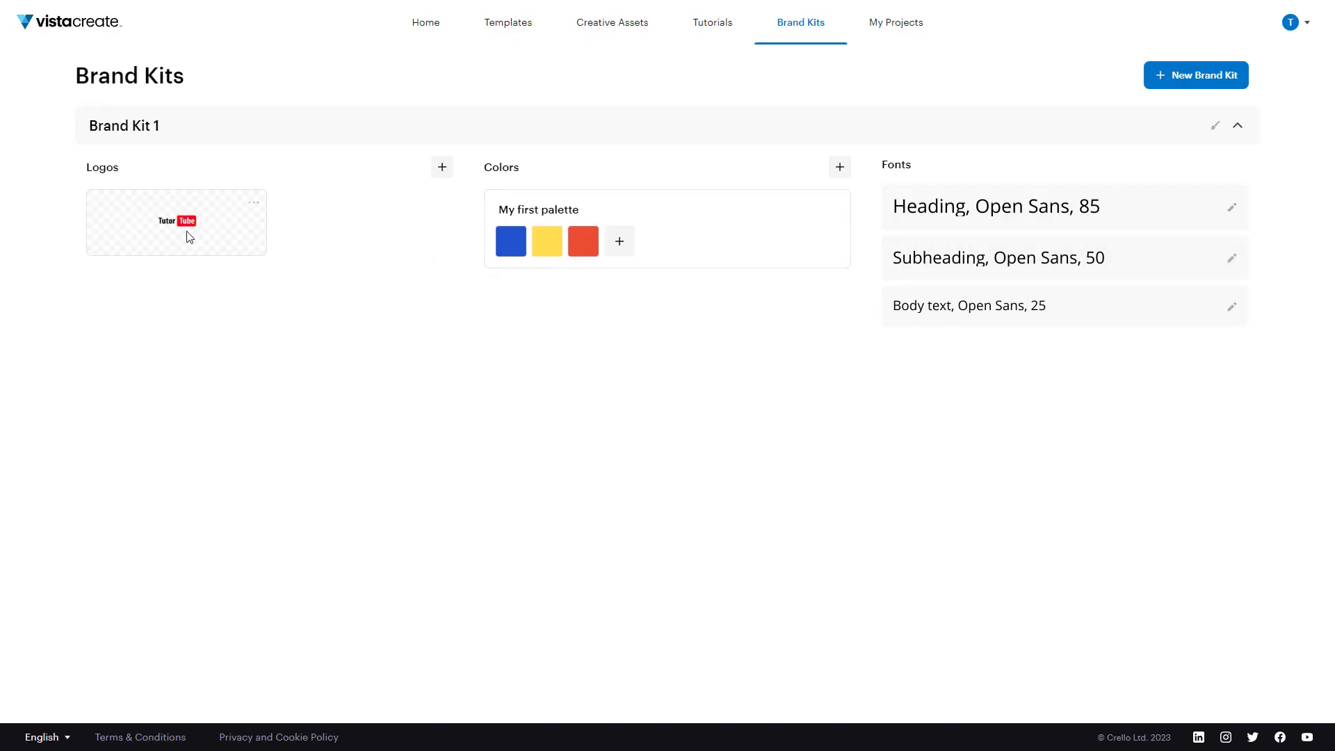
Change the blue swatch in My first palette to black
mouse_move(518, 245)
click(512, 246)
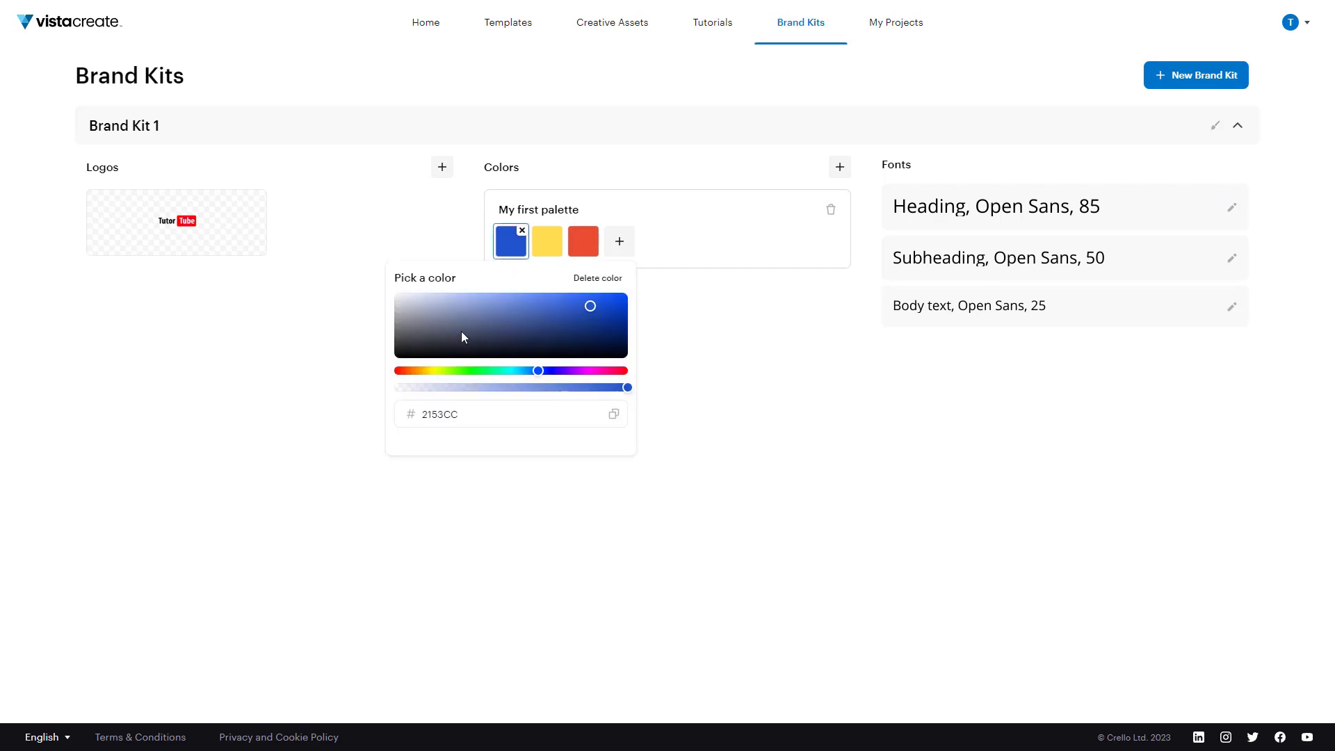
click(392, 358)
Change the yellow swatch in My first palette to white
click(547, 241)
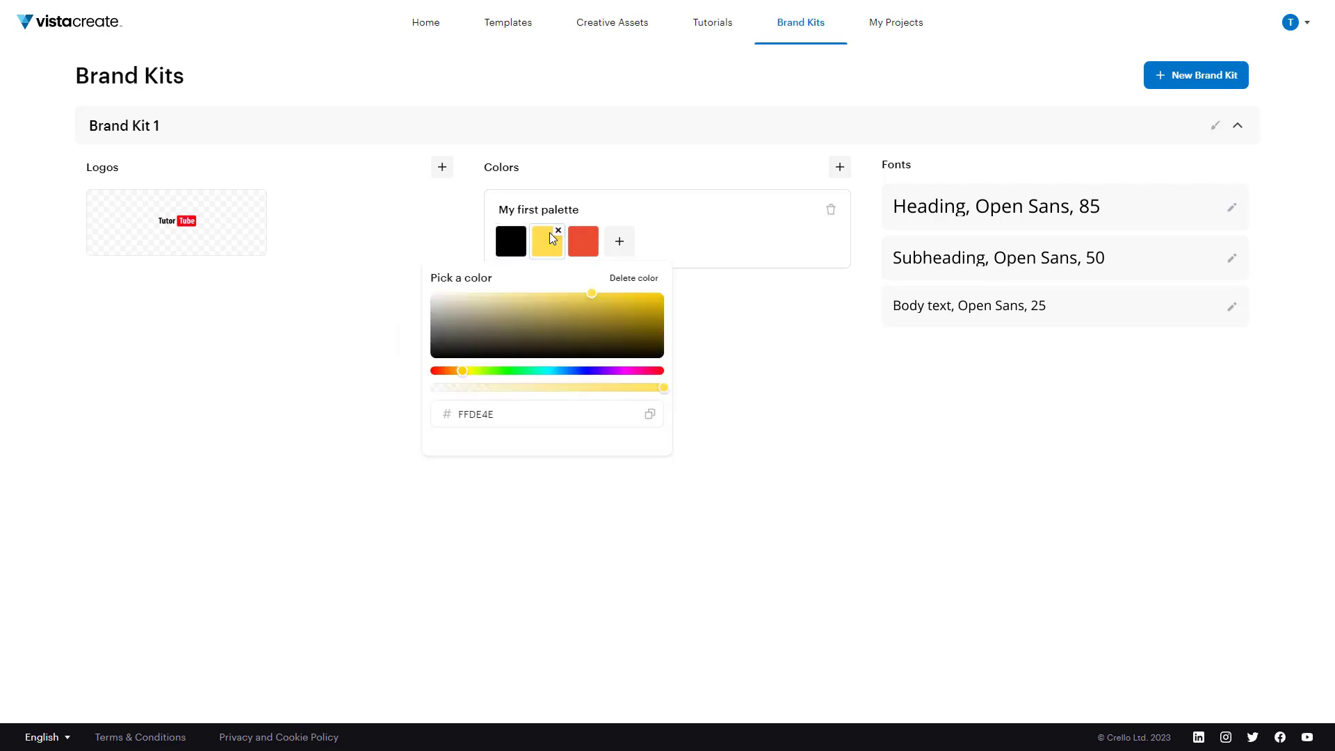
click(523, 327)
drag(523, 327, 545, 286)
click(781, 331)
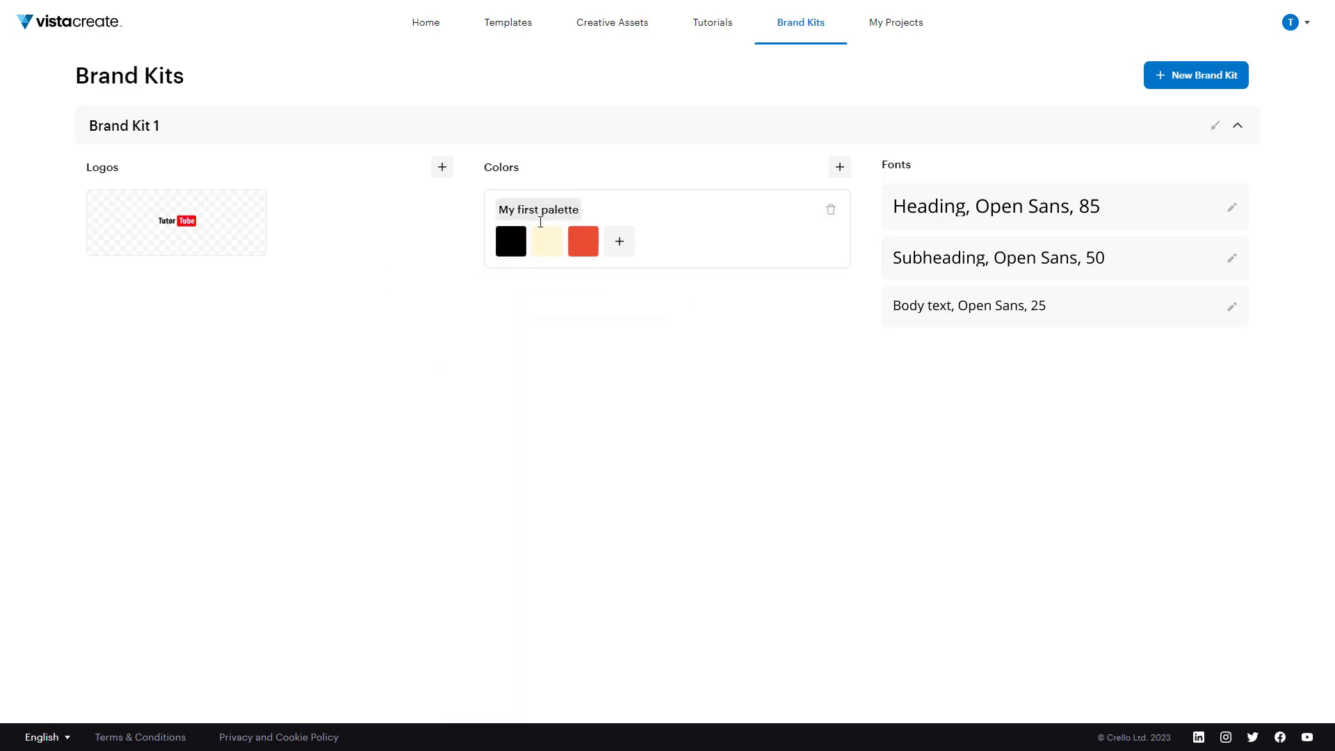
click(552, 239)
click(471, 304)
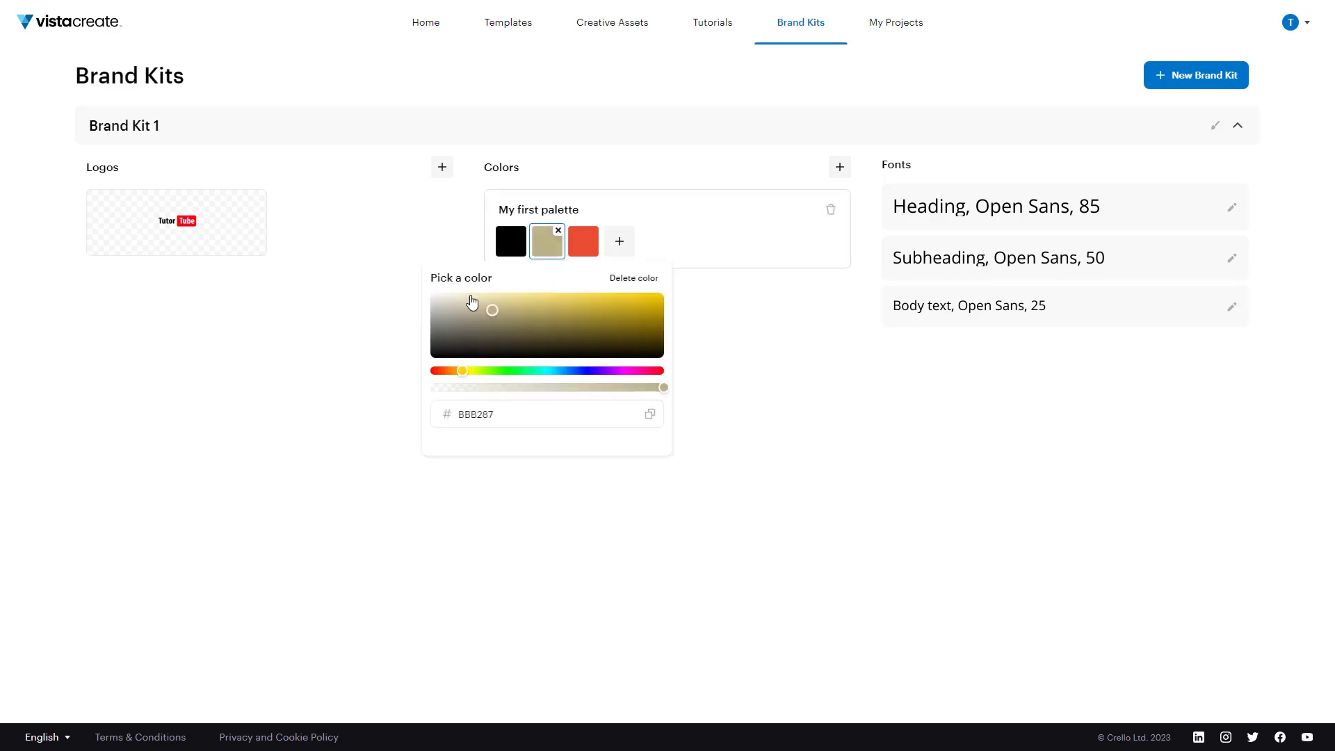
click(431, 294)
click(723, 368)
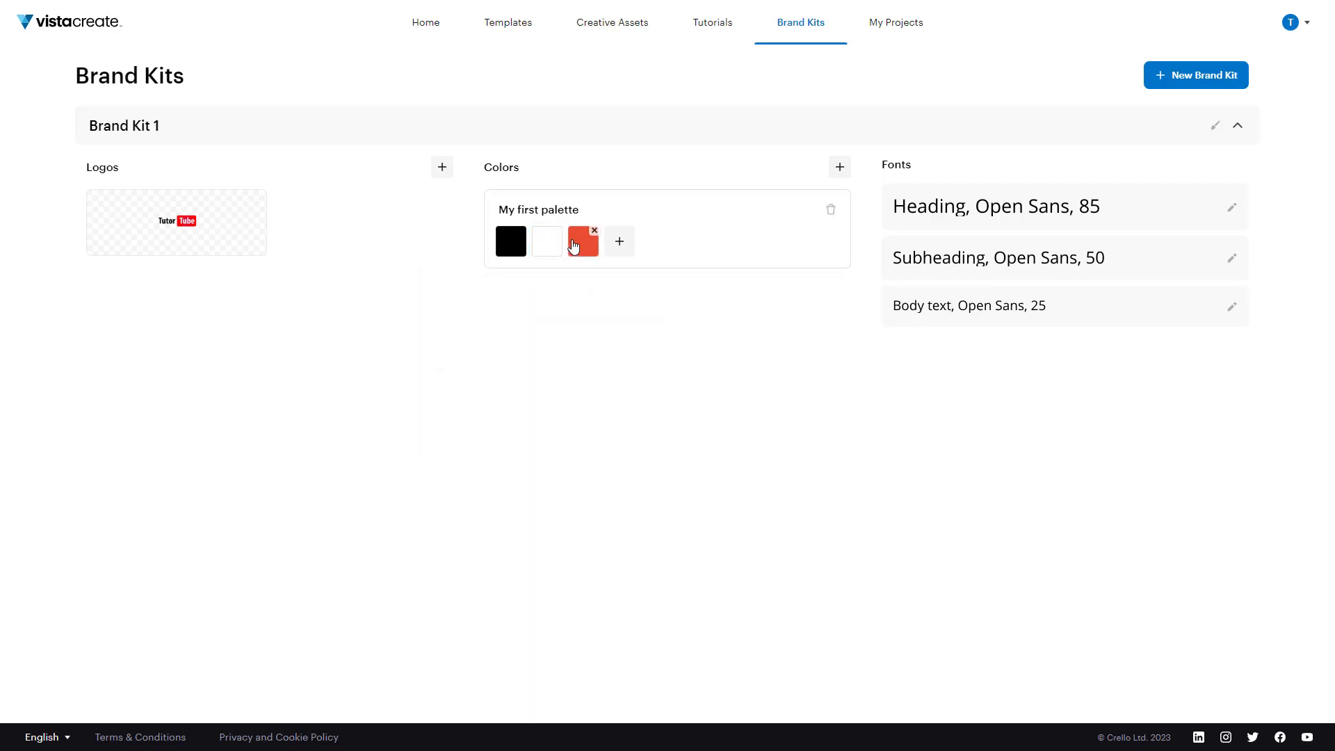
Add a fourth color to My first palette and set it to a dark red
click(619, 241)
click(632, 317)
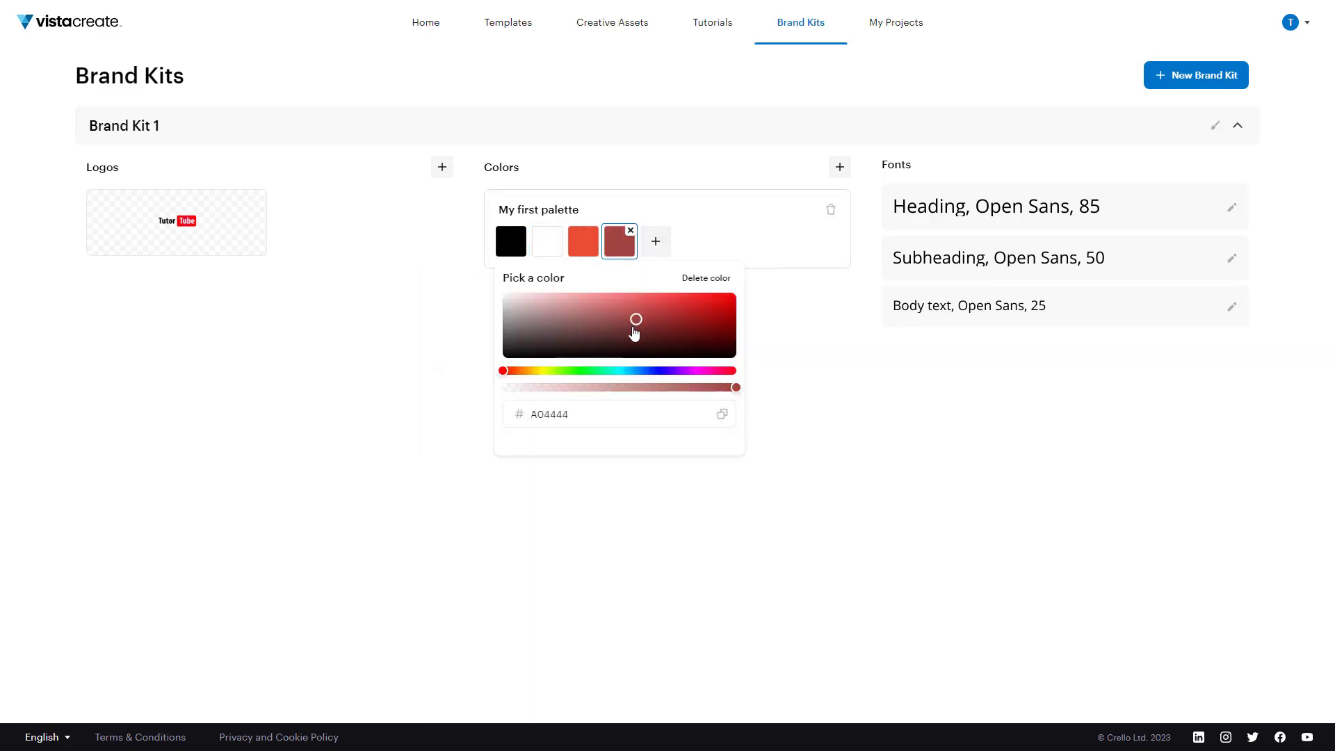
click(657, 322)
click(687, 328)
click(858, 372)
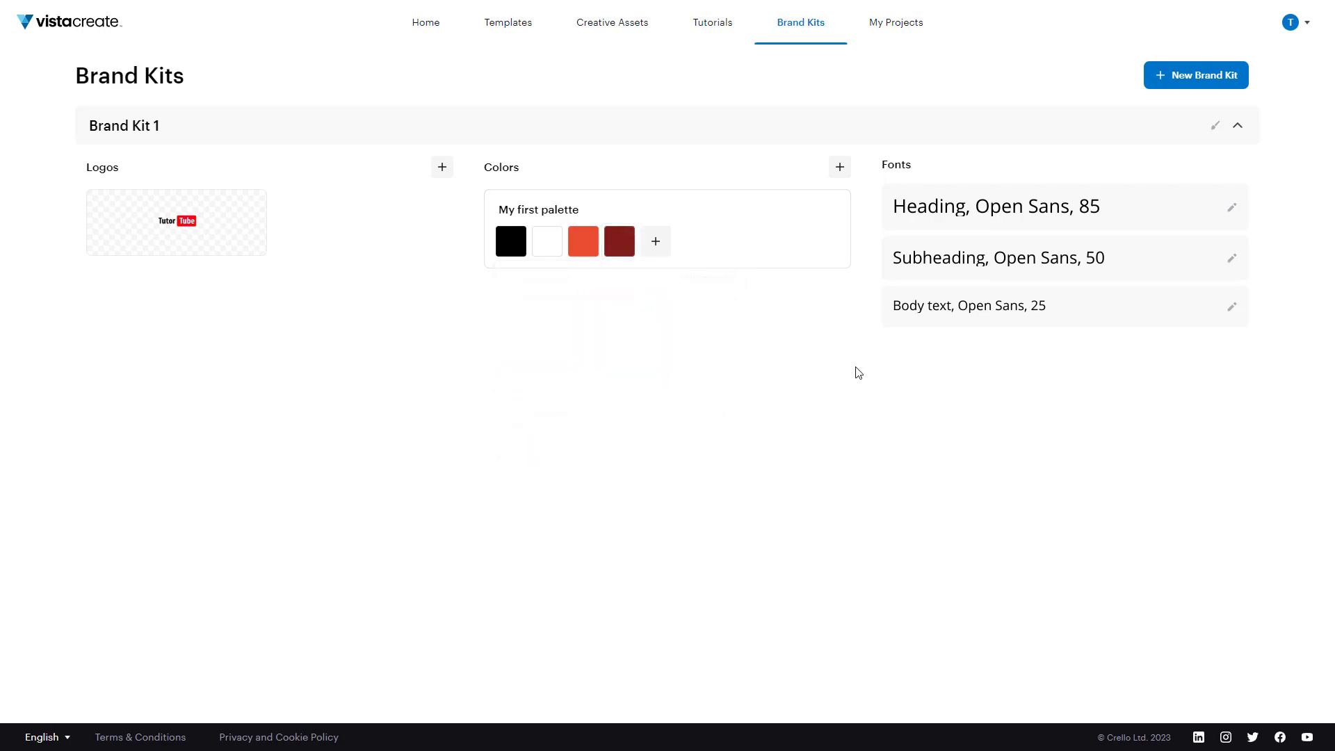
Browse the ready-made color palette suggestions for the brand kit without adding one
click(840, 168)
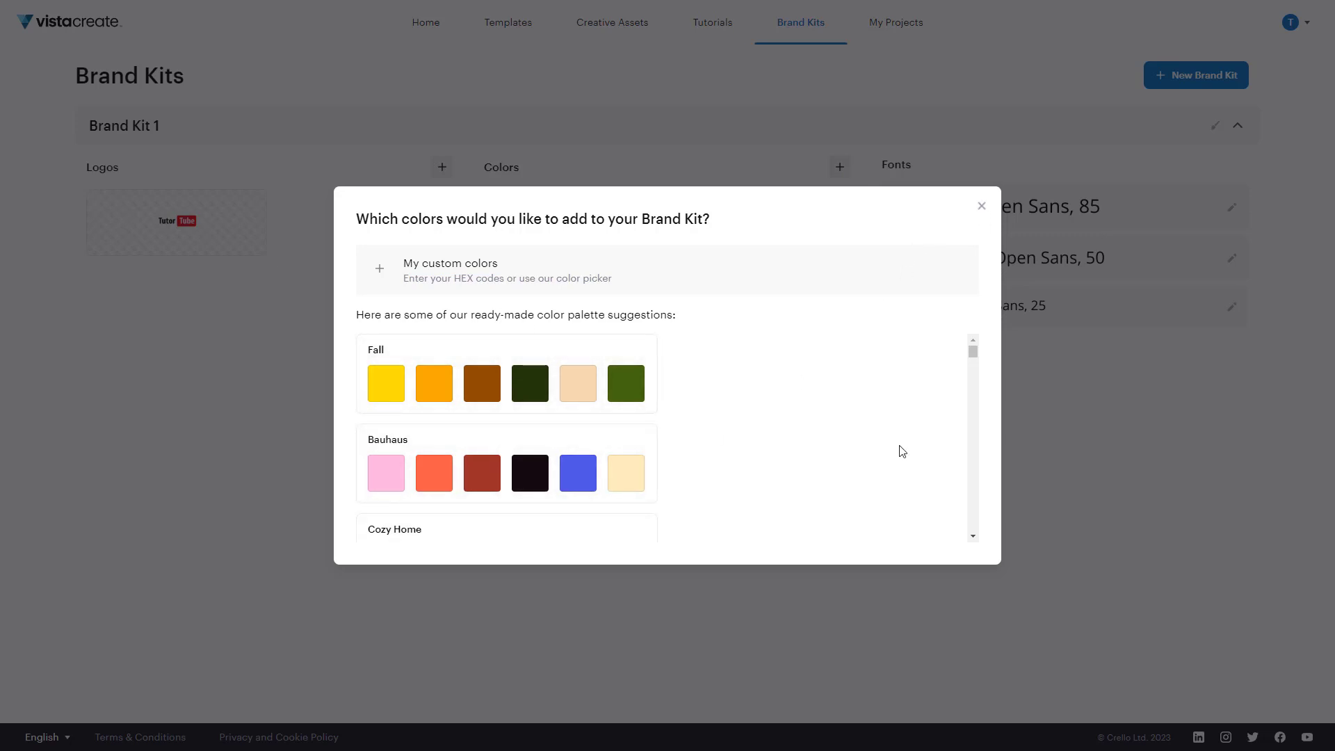
scroll(900, 450, down, 5)
click(982, 207)
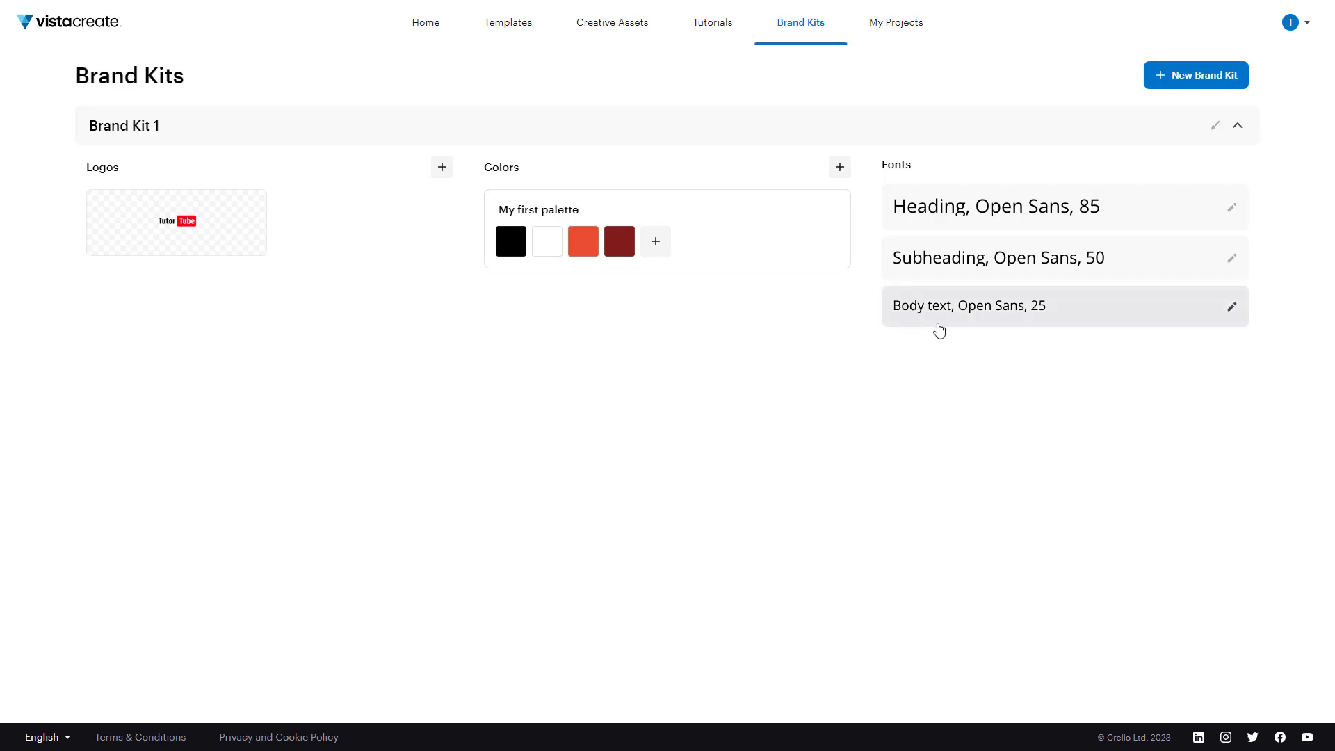
Open the font choices for the Heading style, search for arial and clear the search
click(1049, 215)
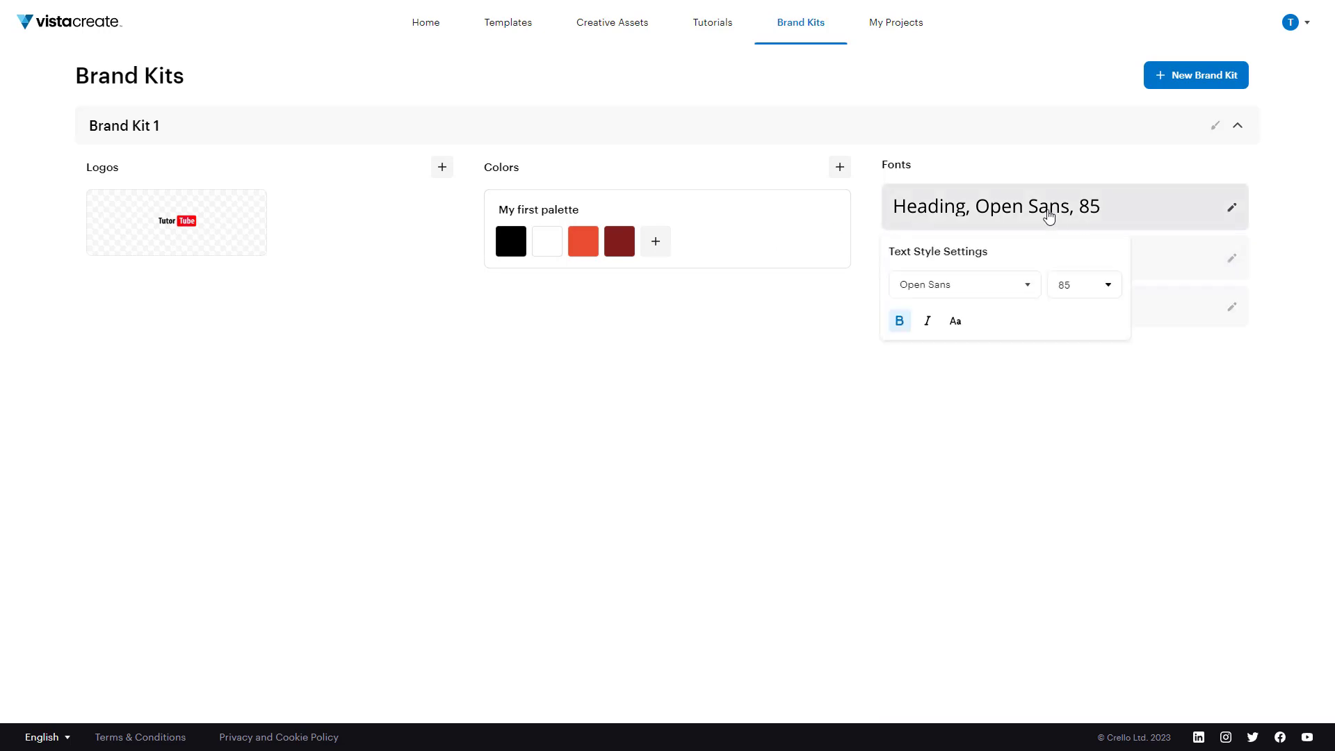
click(1016, 296)
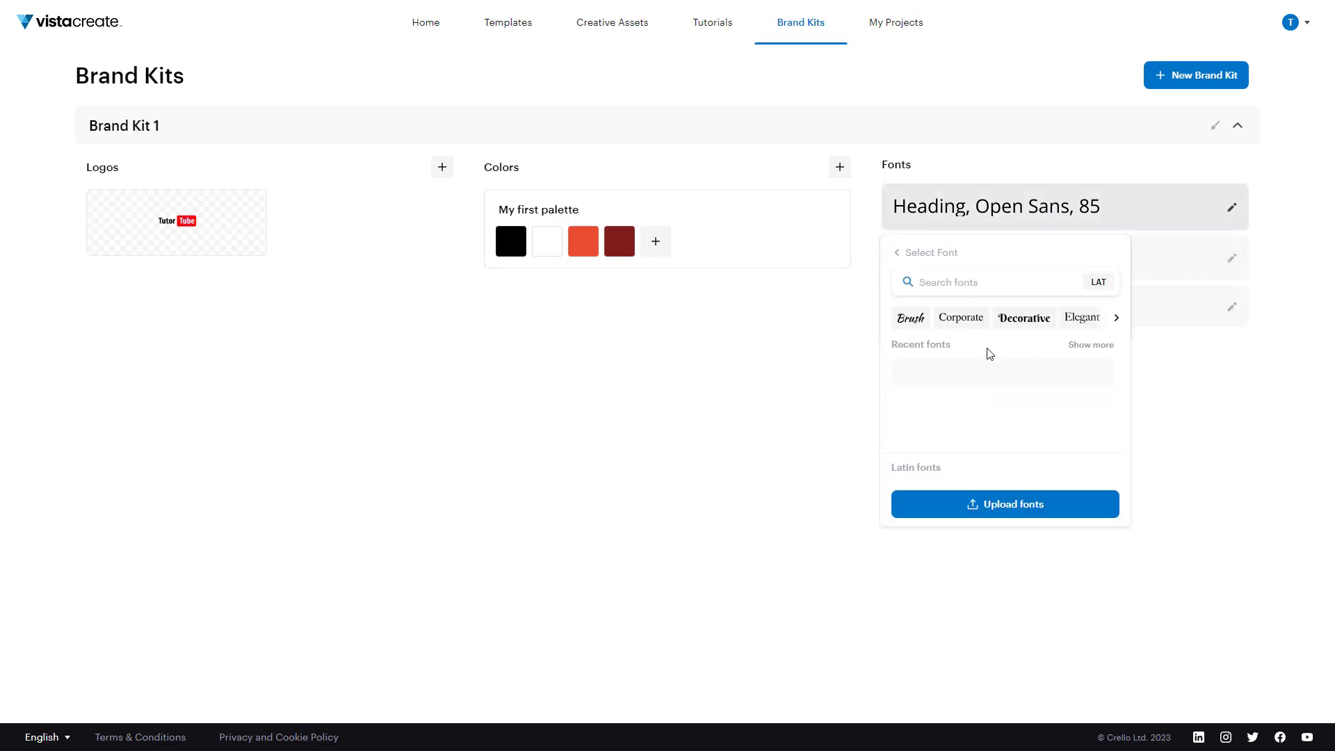
text(ma)
key(BackSpace)
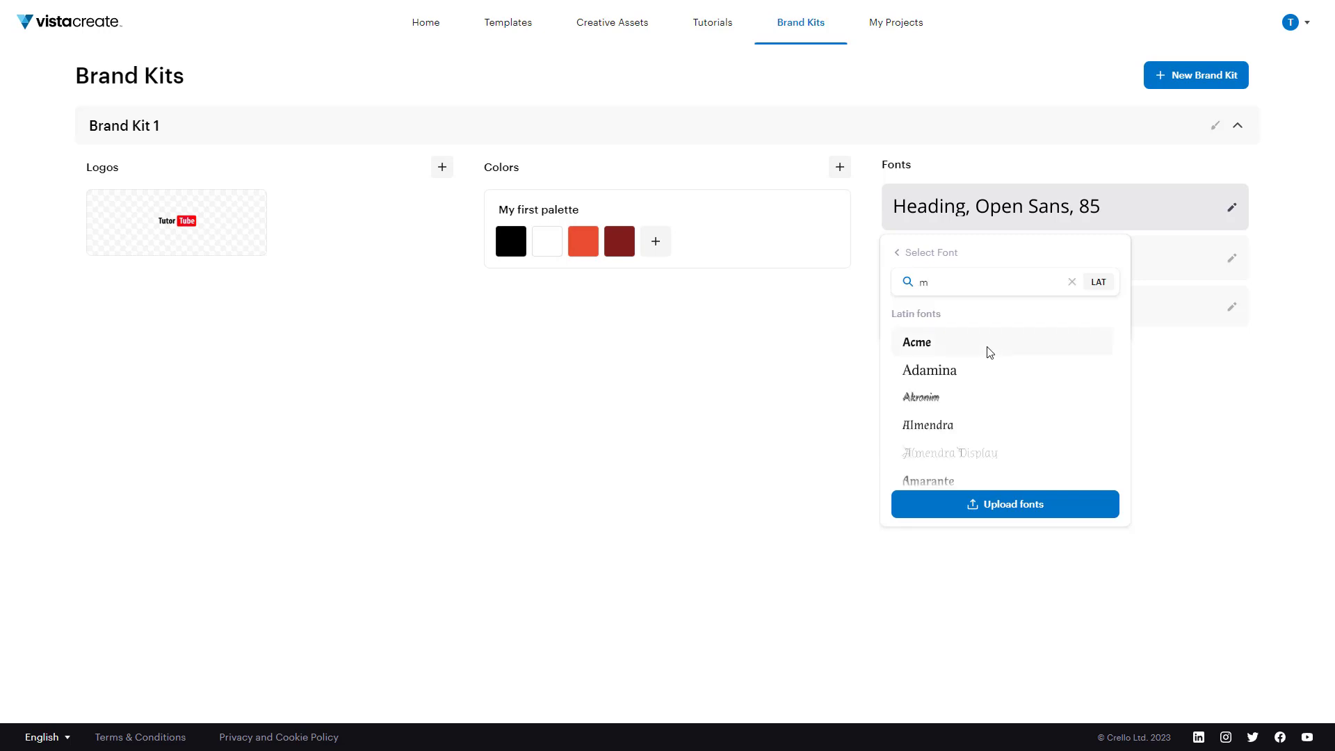
key(BackSpace)
text(arial)
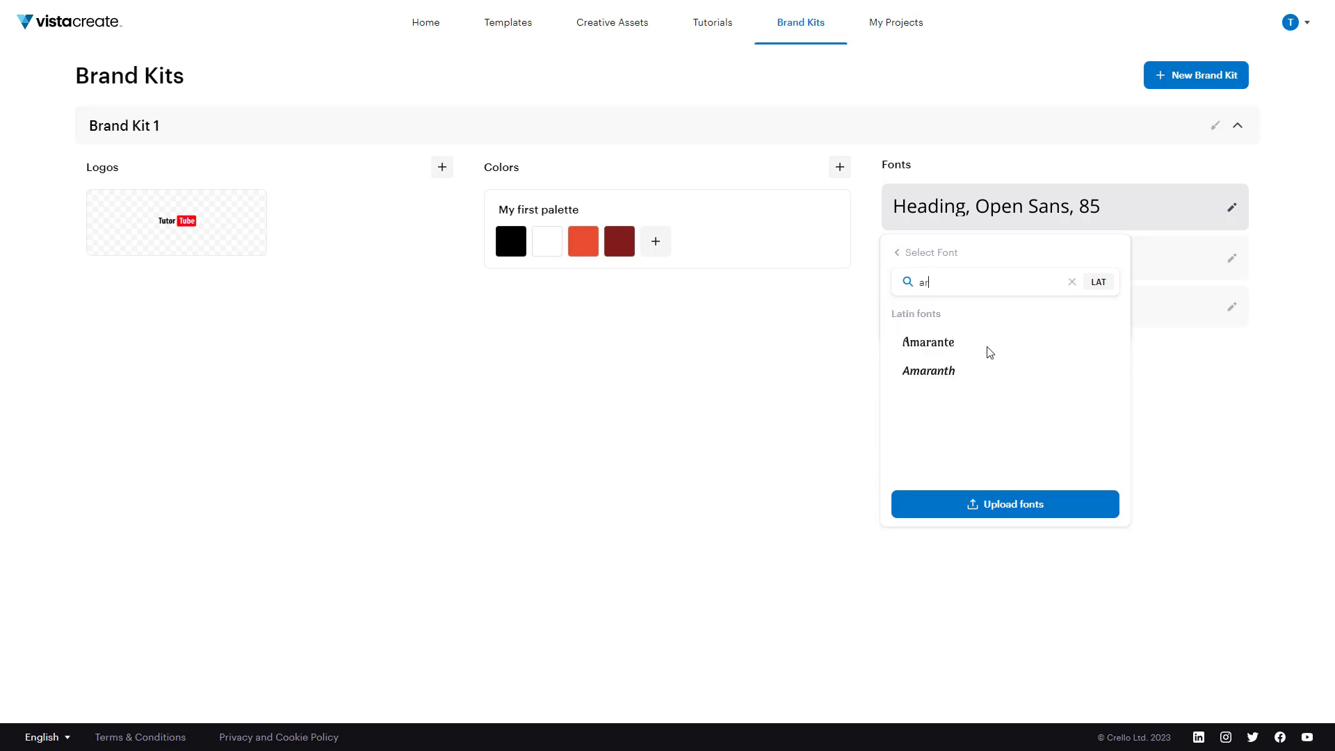
key(BackSpace)
key(BackSpace)
key(BackSpace)
key(BackSpace)
key(BackSpace)
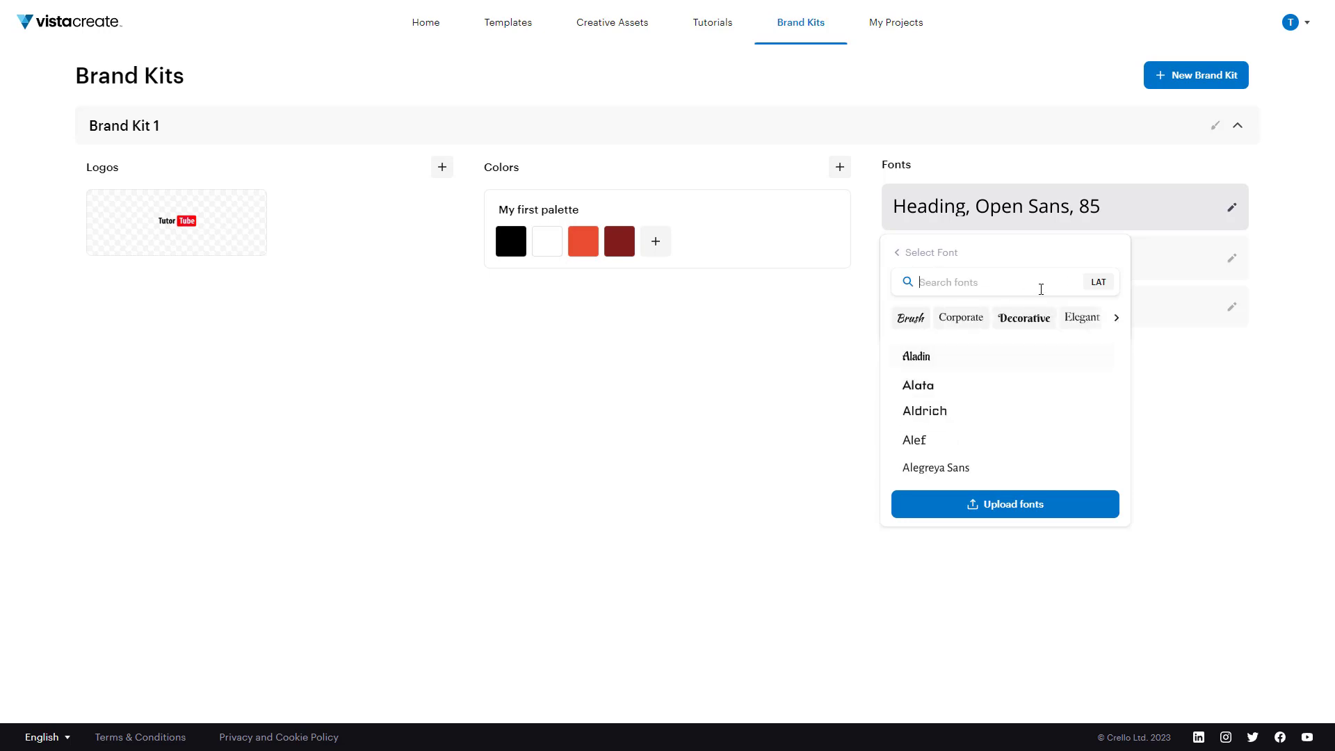
Set the Heading style's font to Alata from the Corporate font category
click(961, 317)
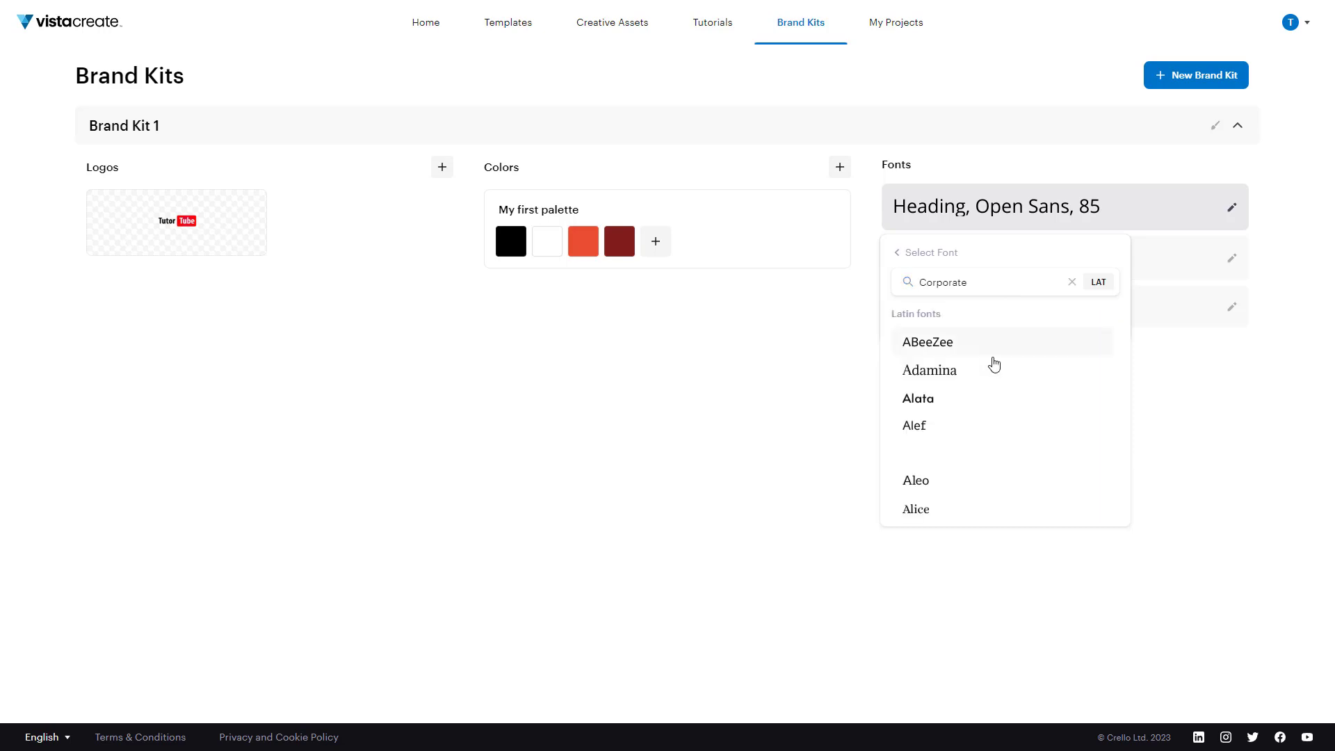
click(925, 401)
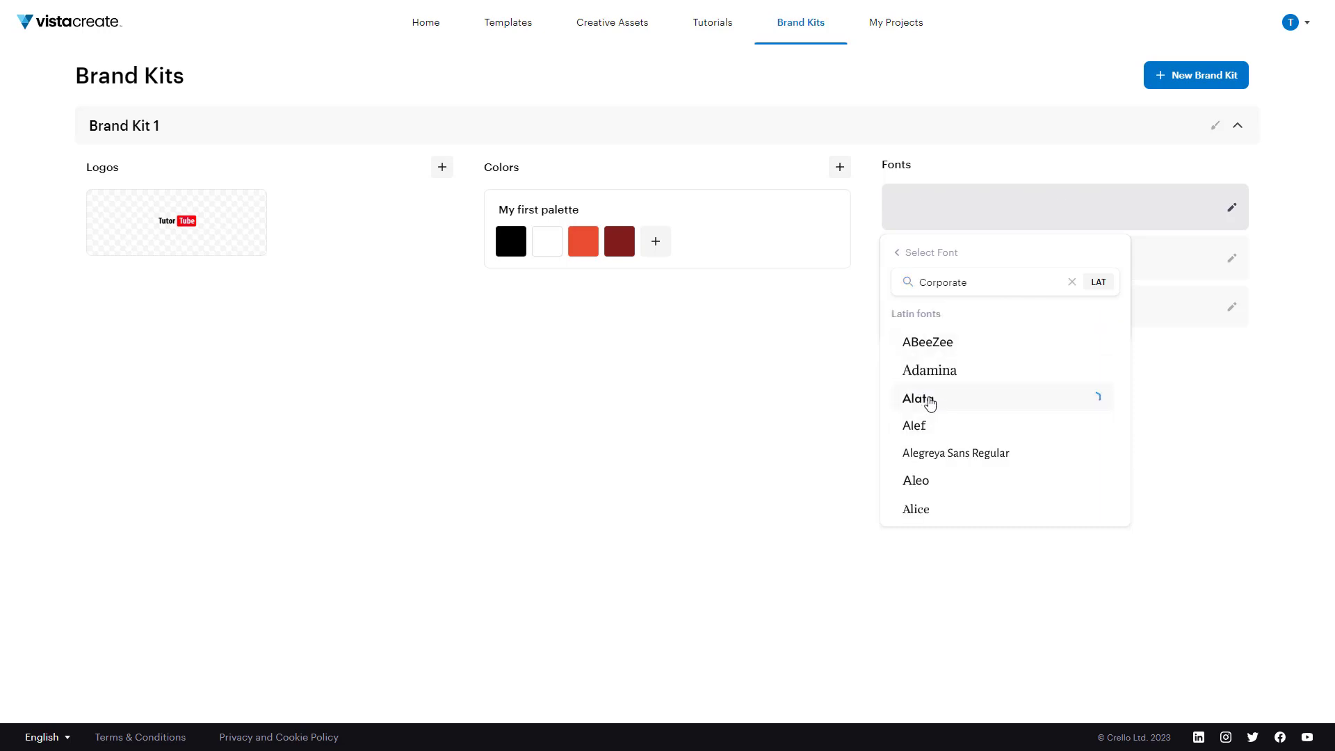
click(795, 356)
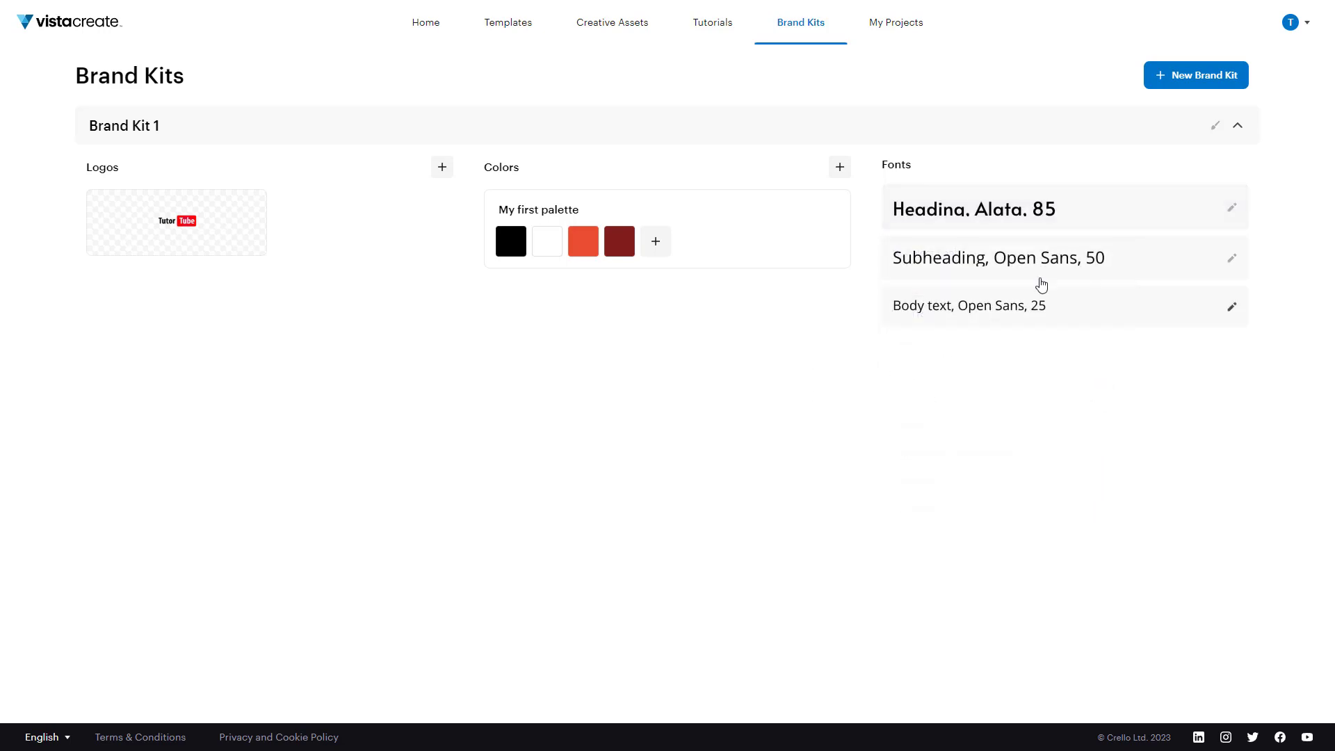
Set the Heading style's font size to 96
click(1133, 221)
click(1103, 295)
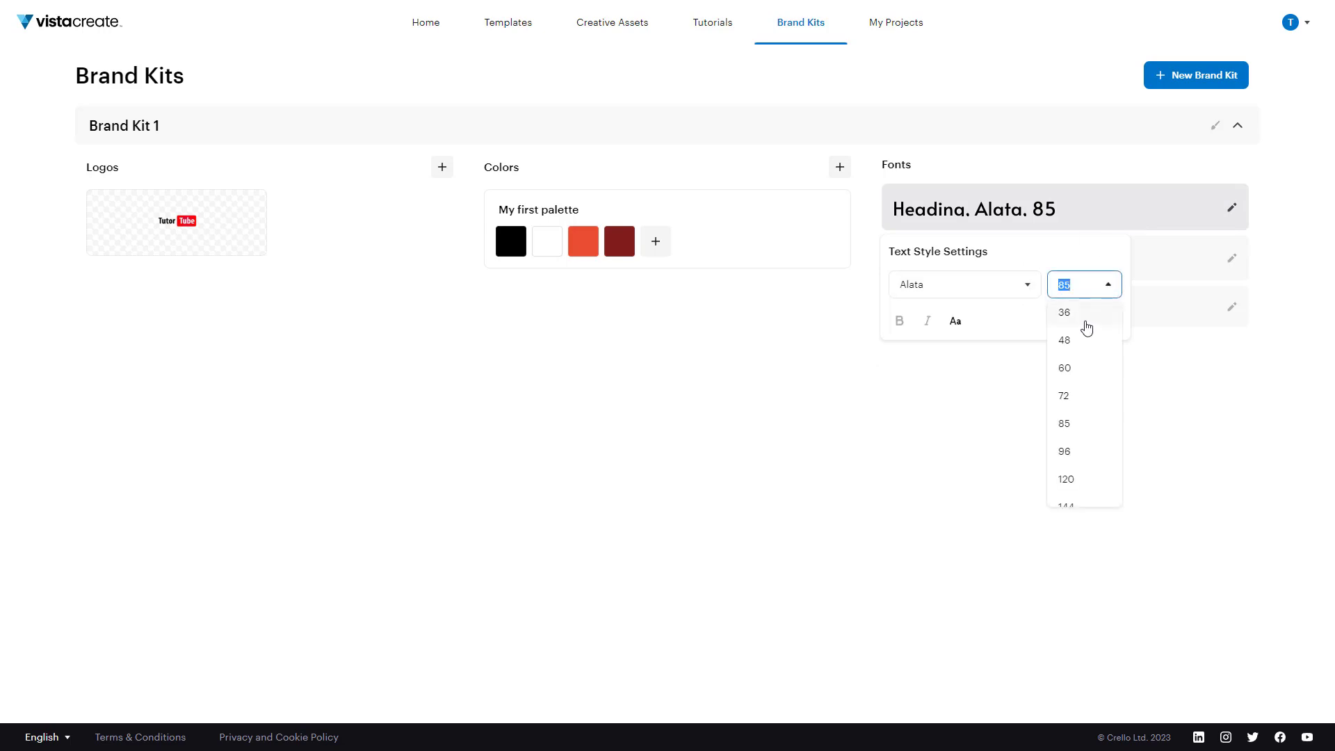
scroll(1089, 375, down, 2)
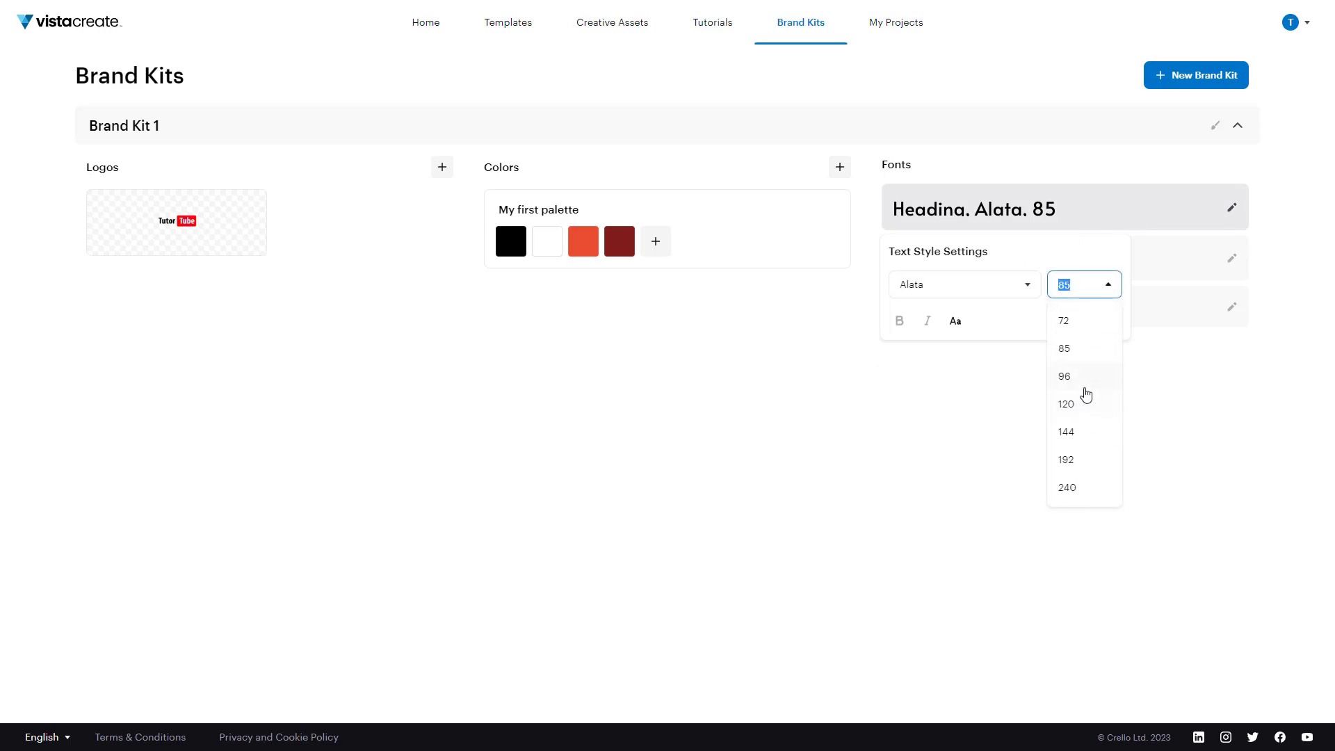
click(1080, 381)
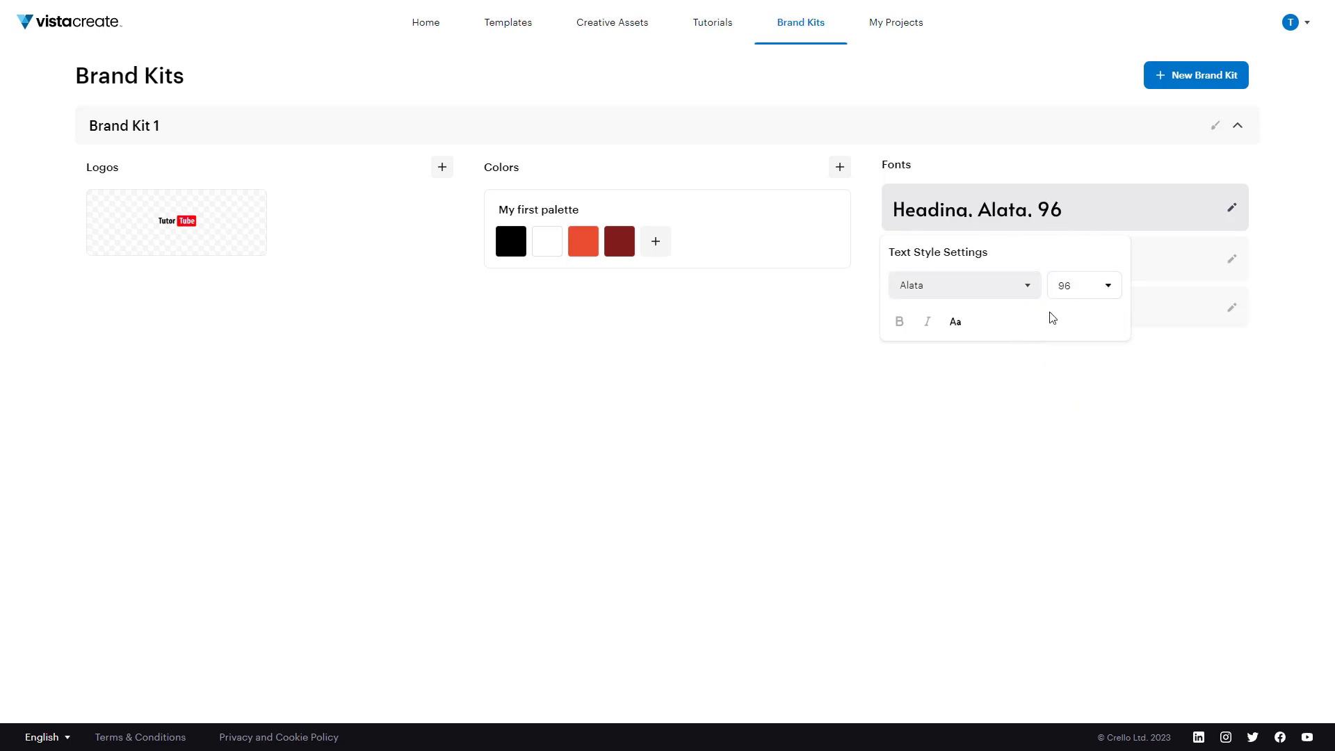
click(984, 441)
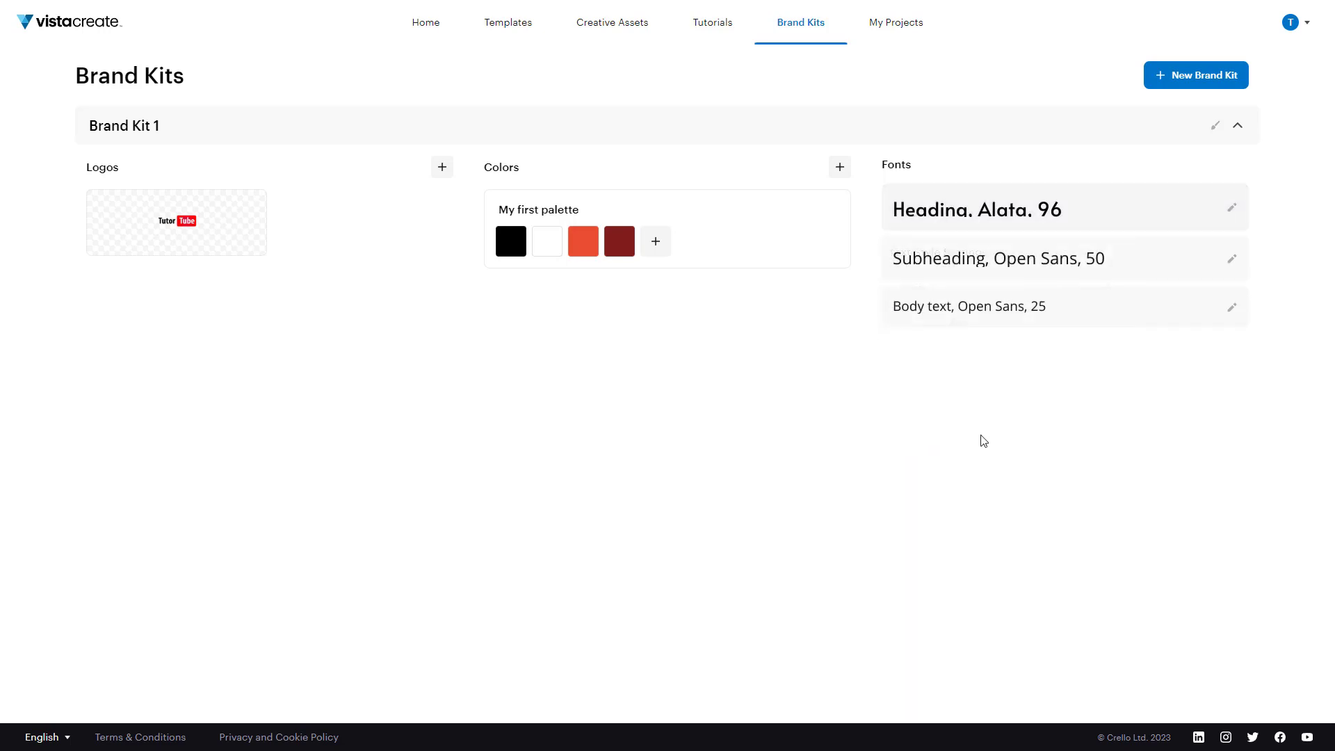
Set the Subheading style's font to Alata
click(1032, 266)
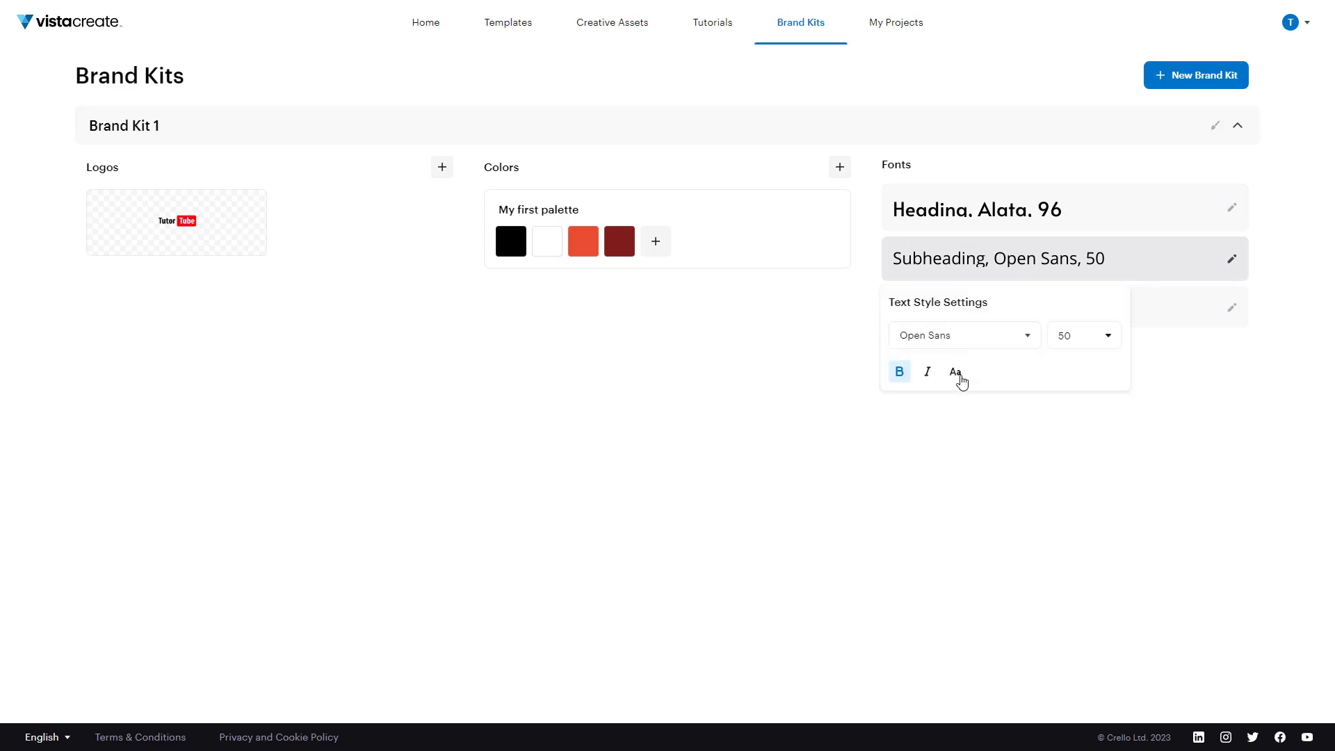
click(1025, 346)
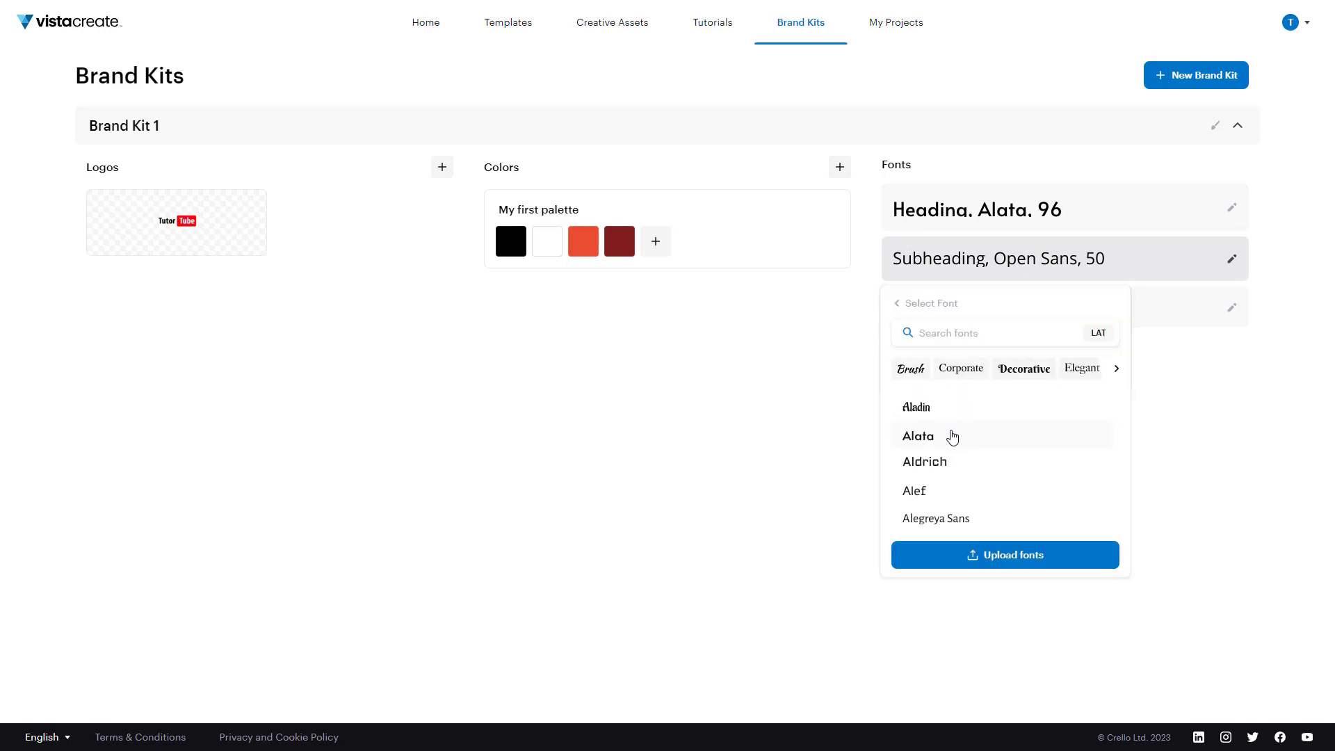
click(925, 437)
click(845, 347)
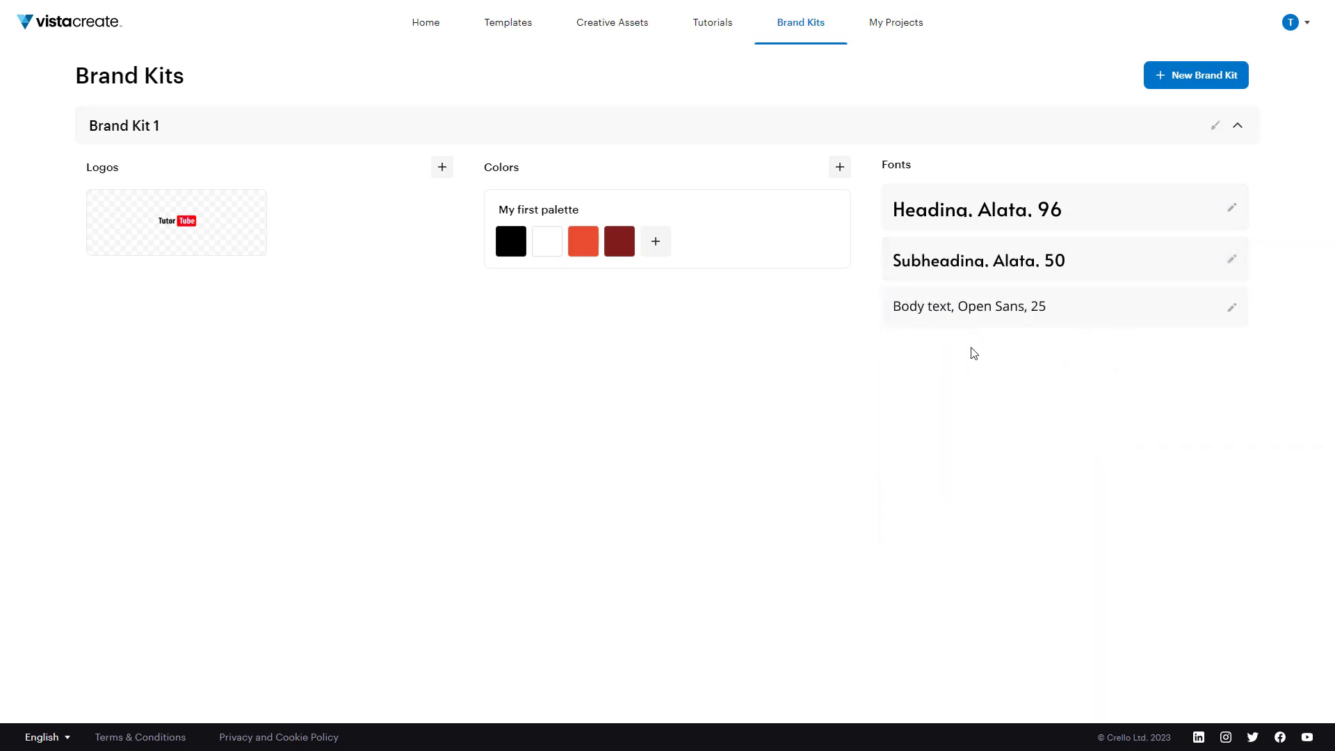
Set the Body text style's font to Aleo and check its text style settings
click(1181, 307)
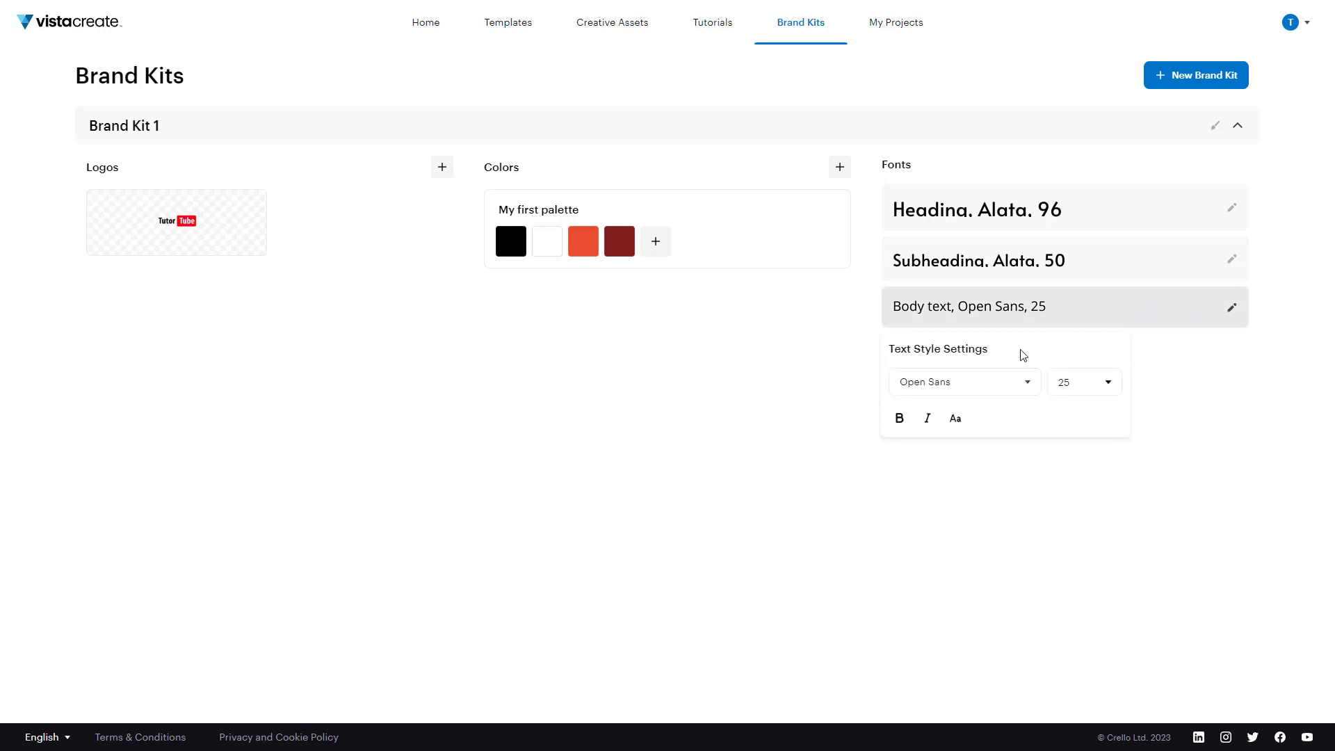
click(1017, 386)
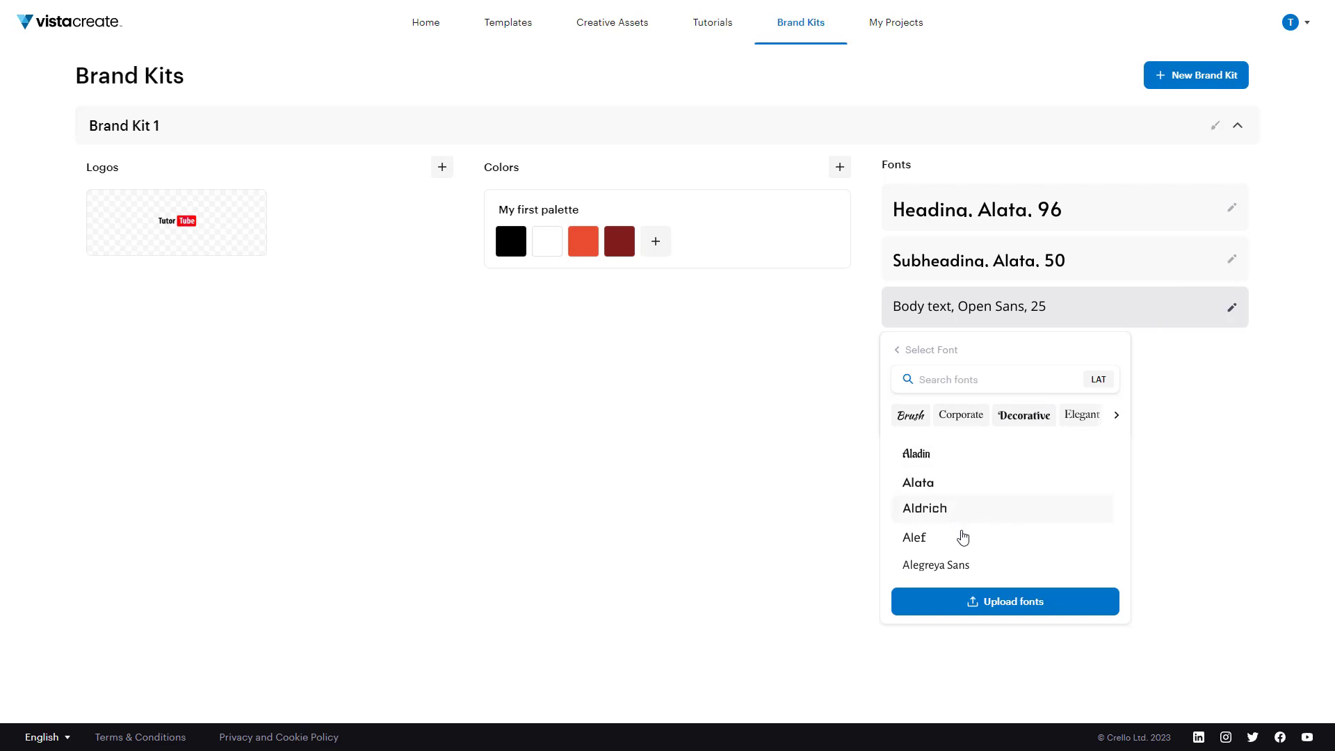
scroll(963, 540, down, 2)
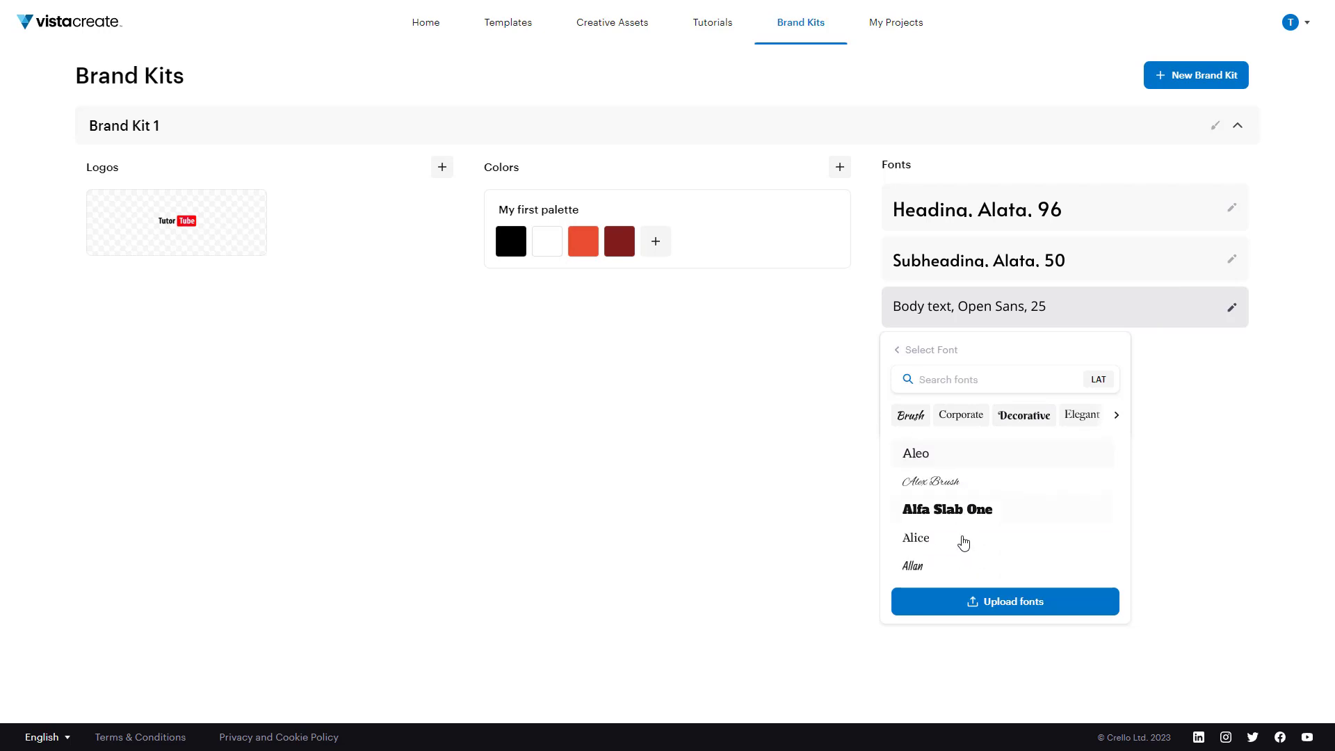
click(919, 457)
click(855, 494)
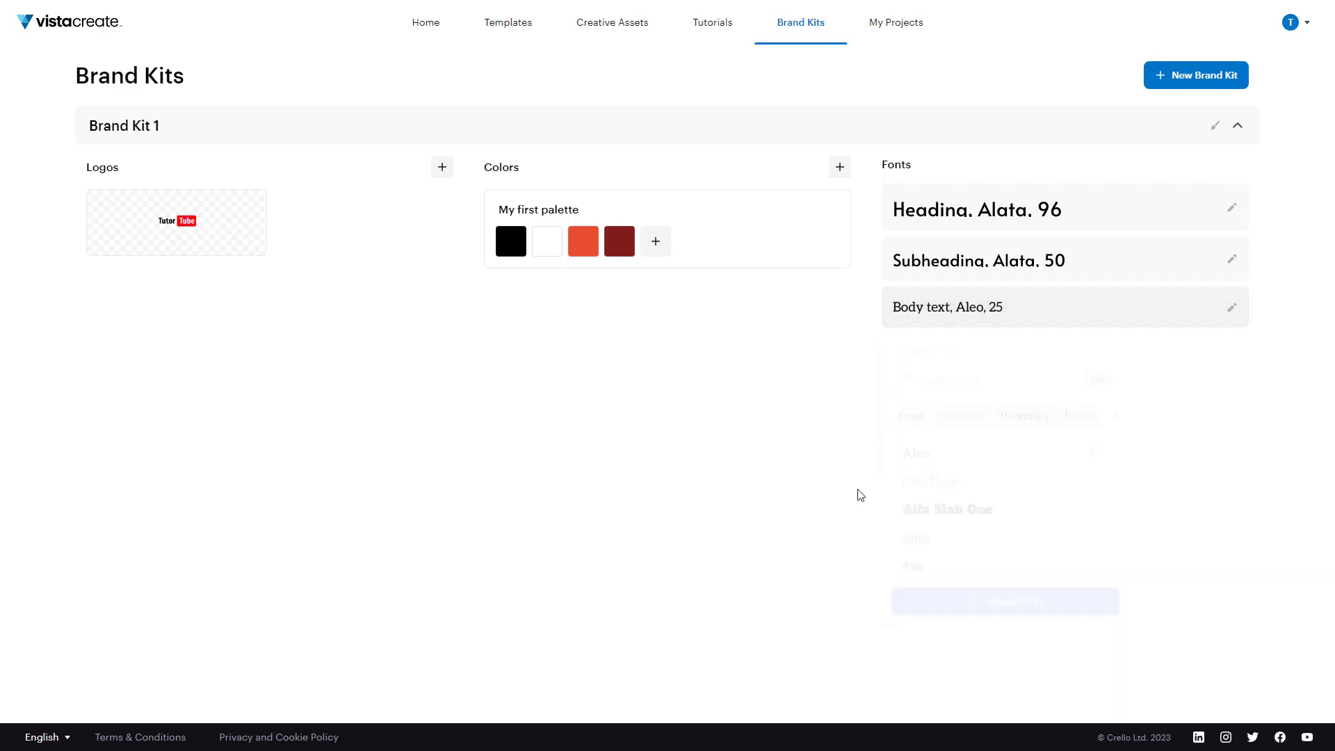
click(939, 309)
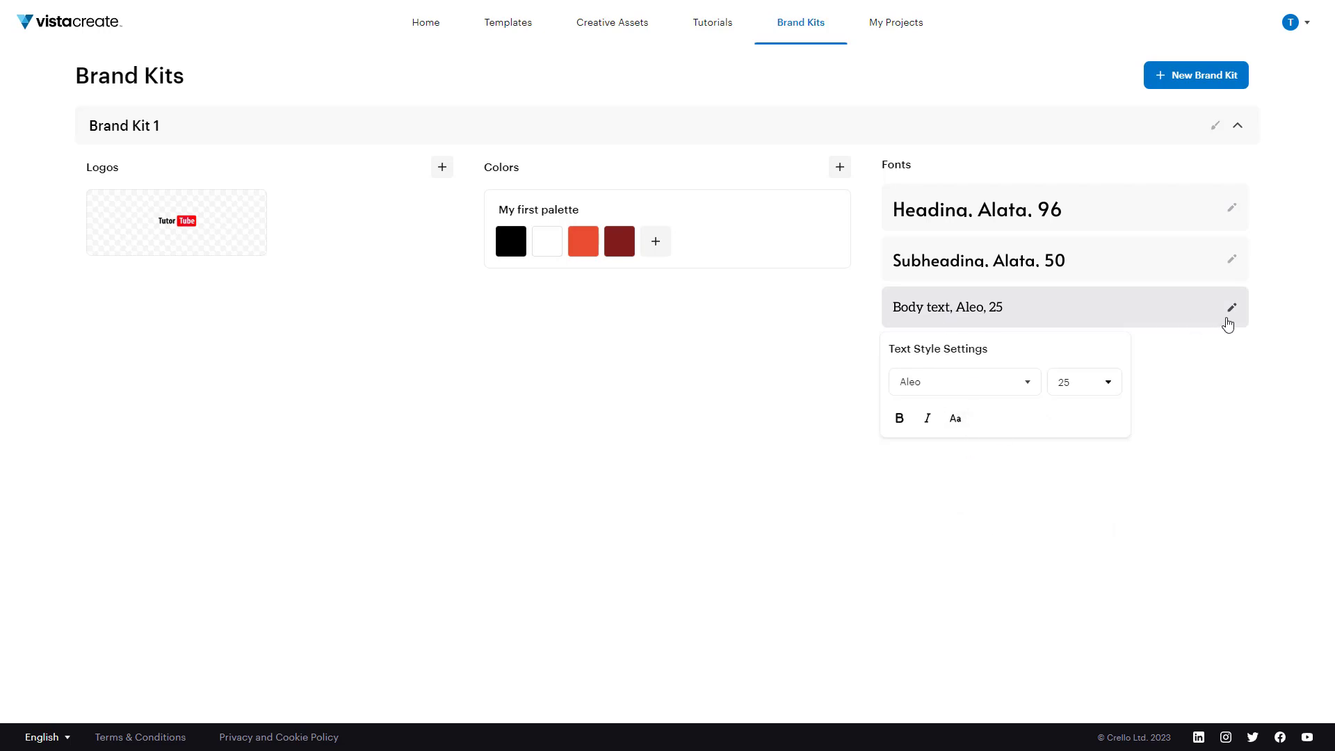
click(1162, 557)
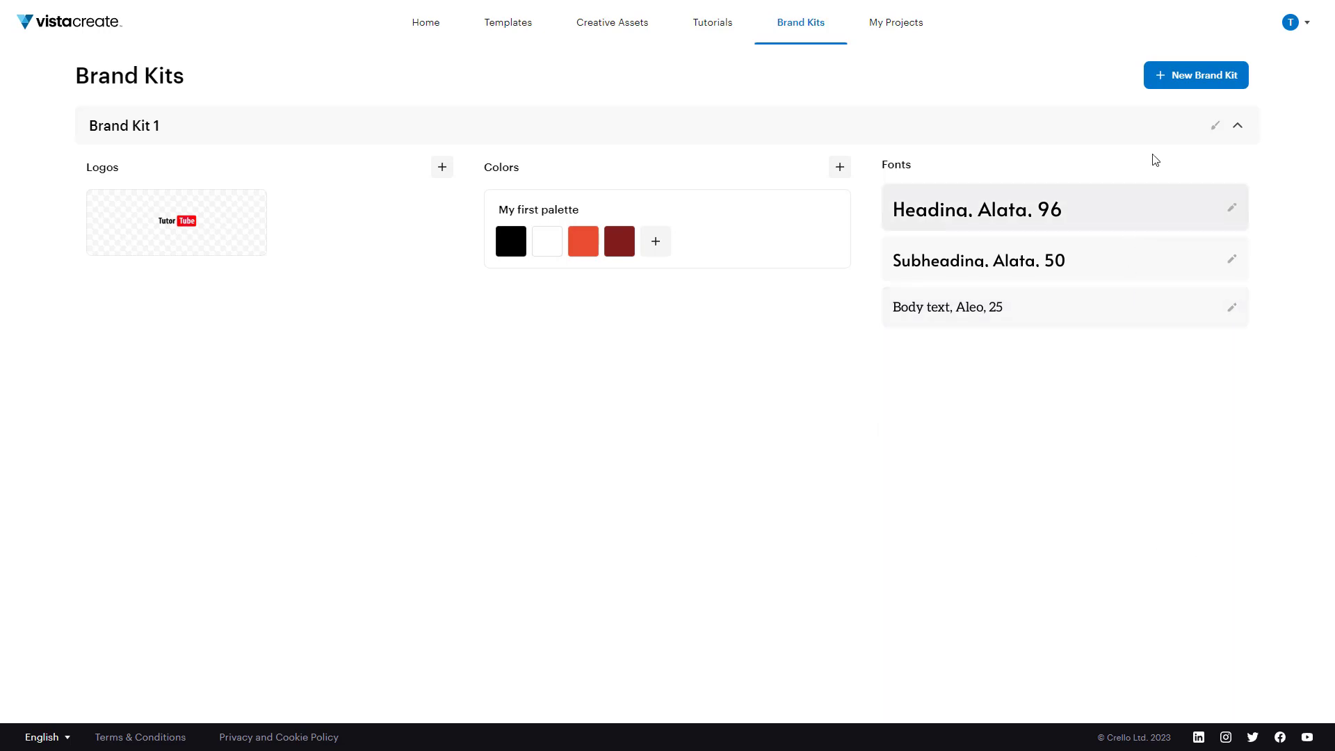
Try to create another brand kit and close the dialog that opens
click(1196, 76)
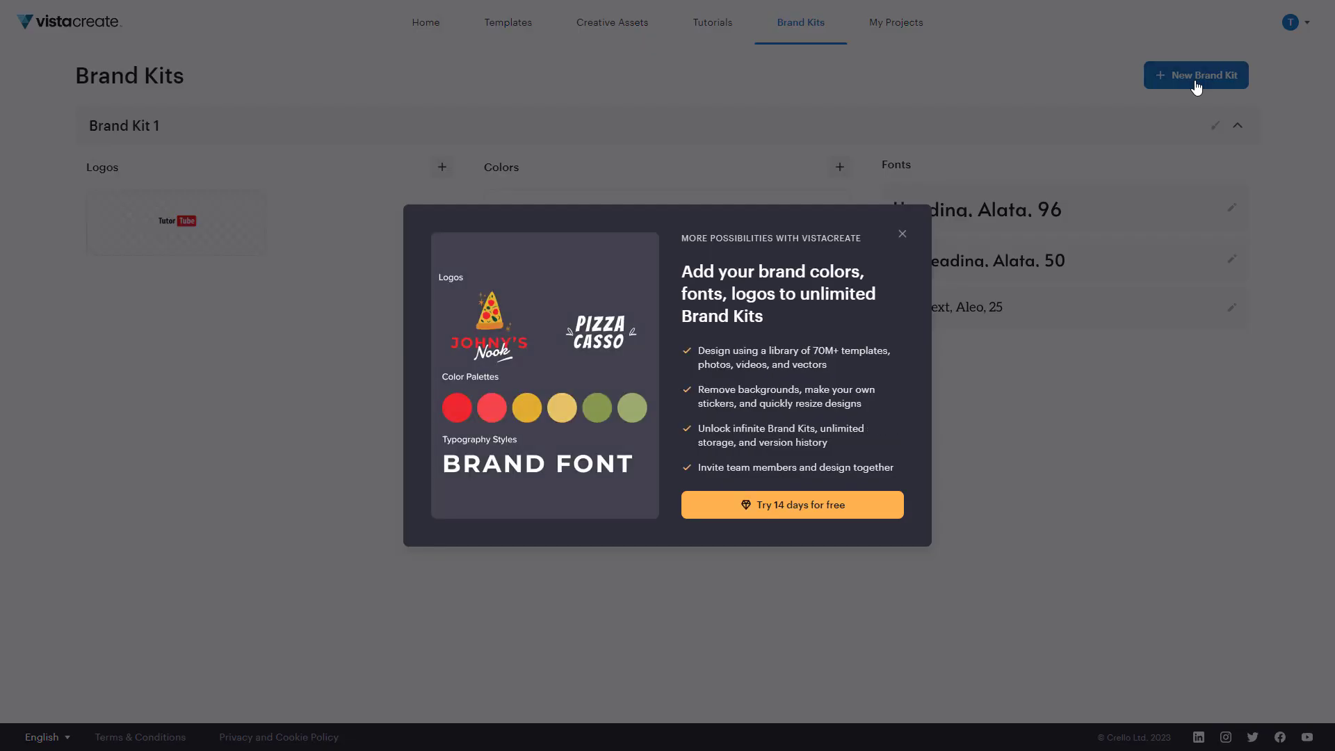
click(903, 232)
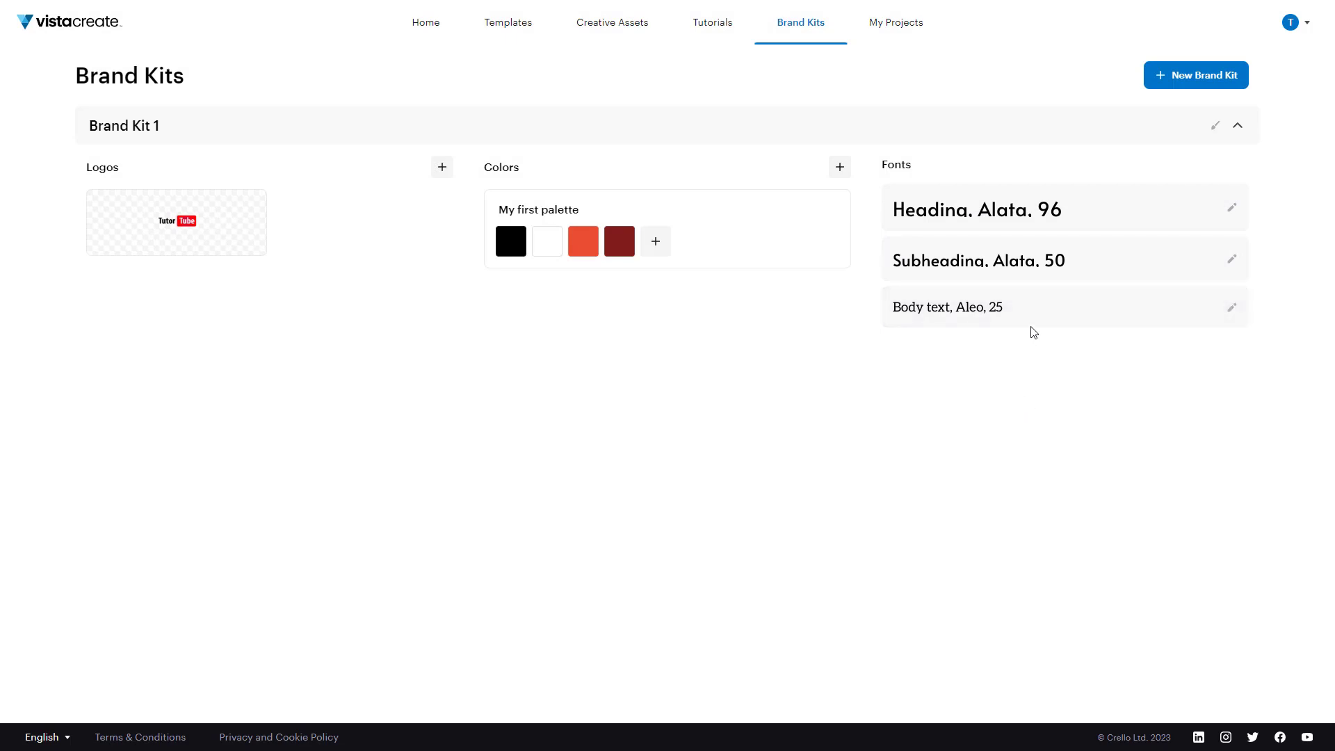
Create a new blank YouTube Thumbnail design from the home page
click(430, 37)
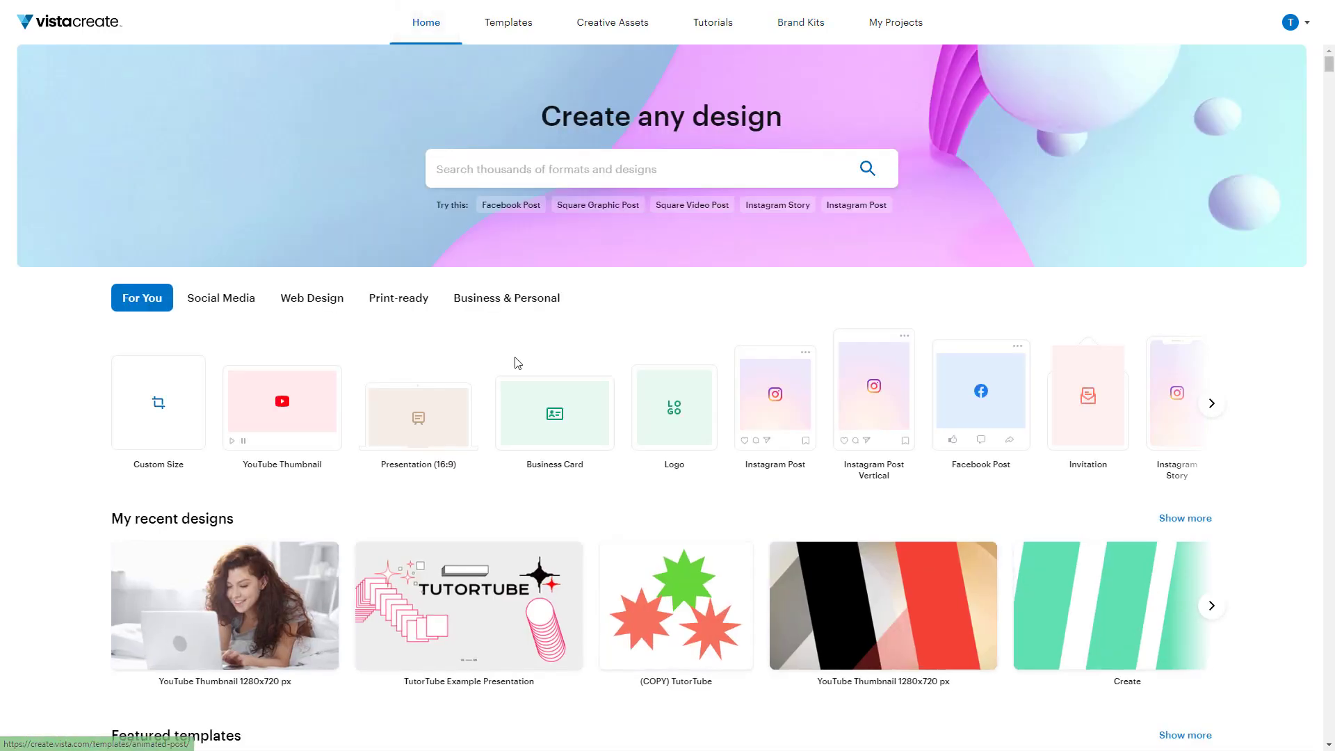
click(291, 403)
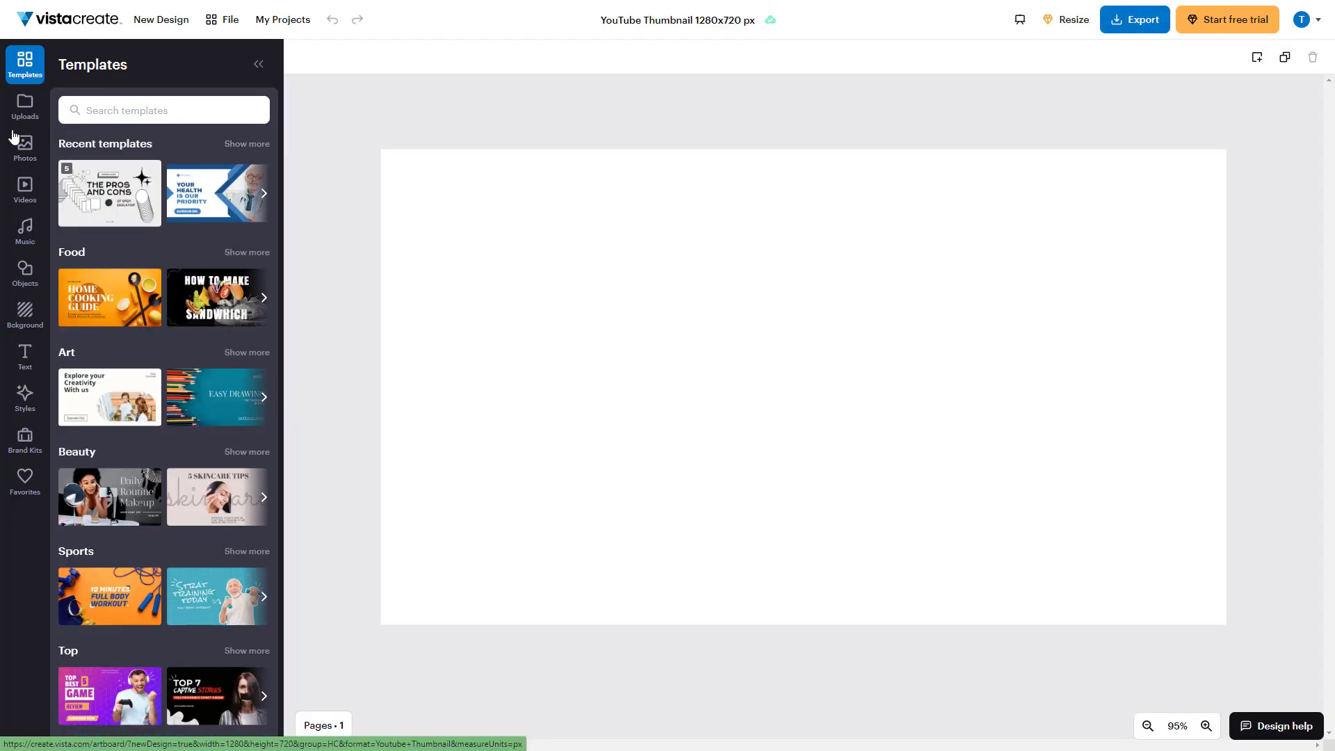
Add the TutorTube logo from Brand Kit 1 to the canvas and move it slightly up and left of the center
click(27, 450)
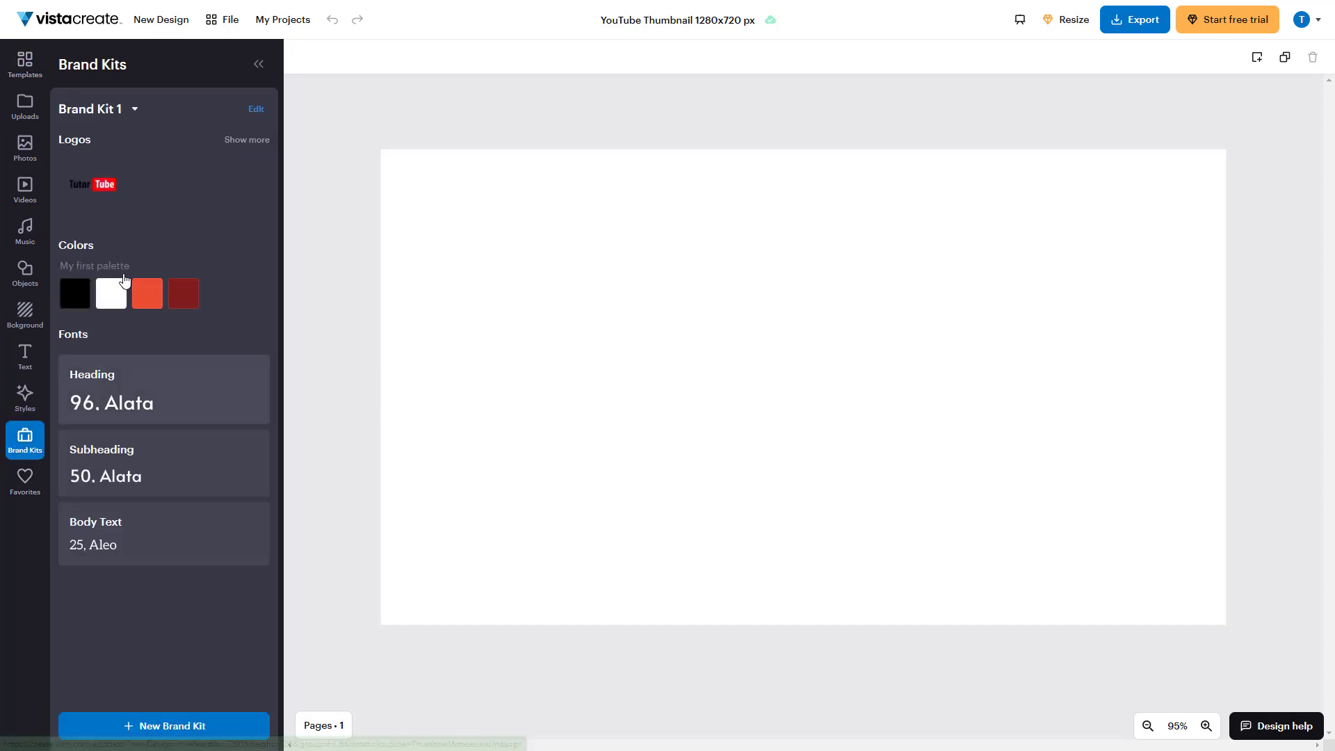
click(104, 201)
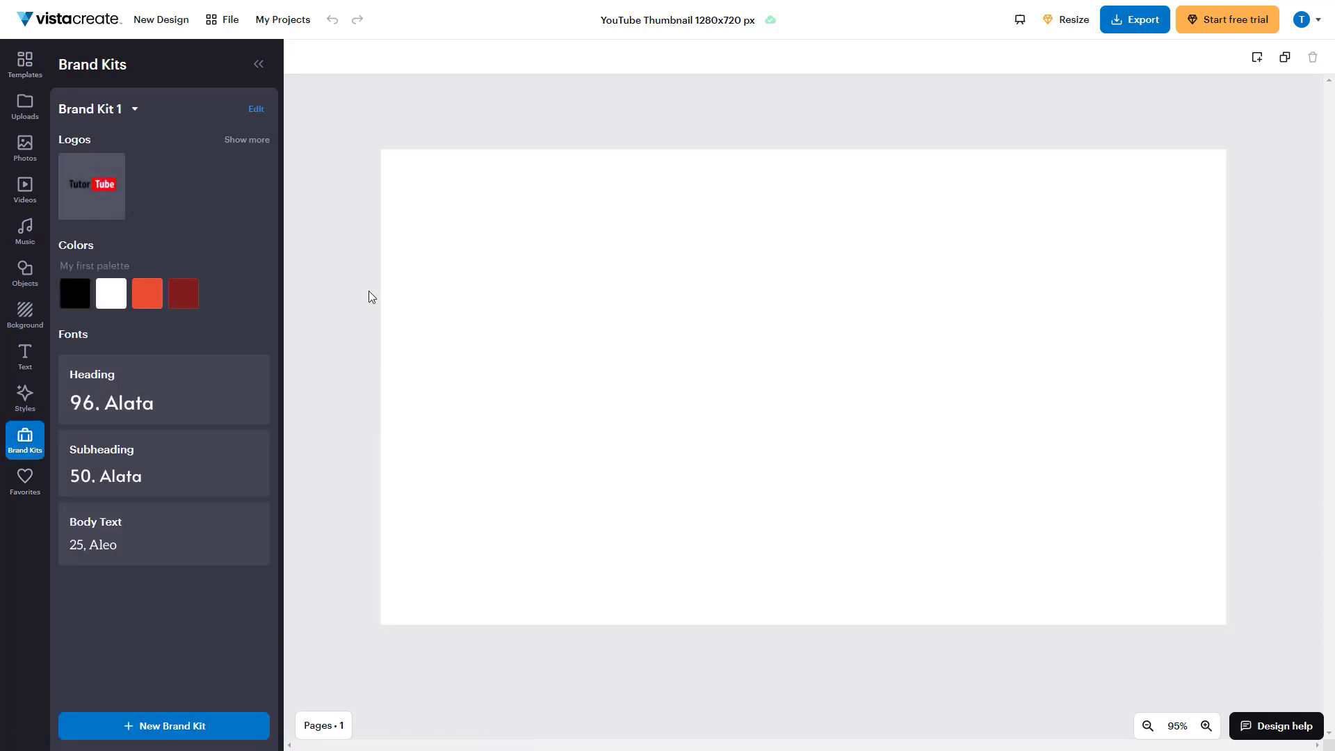
drag(805, 384, 738, 335)
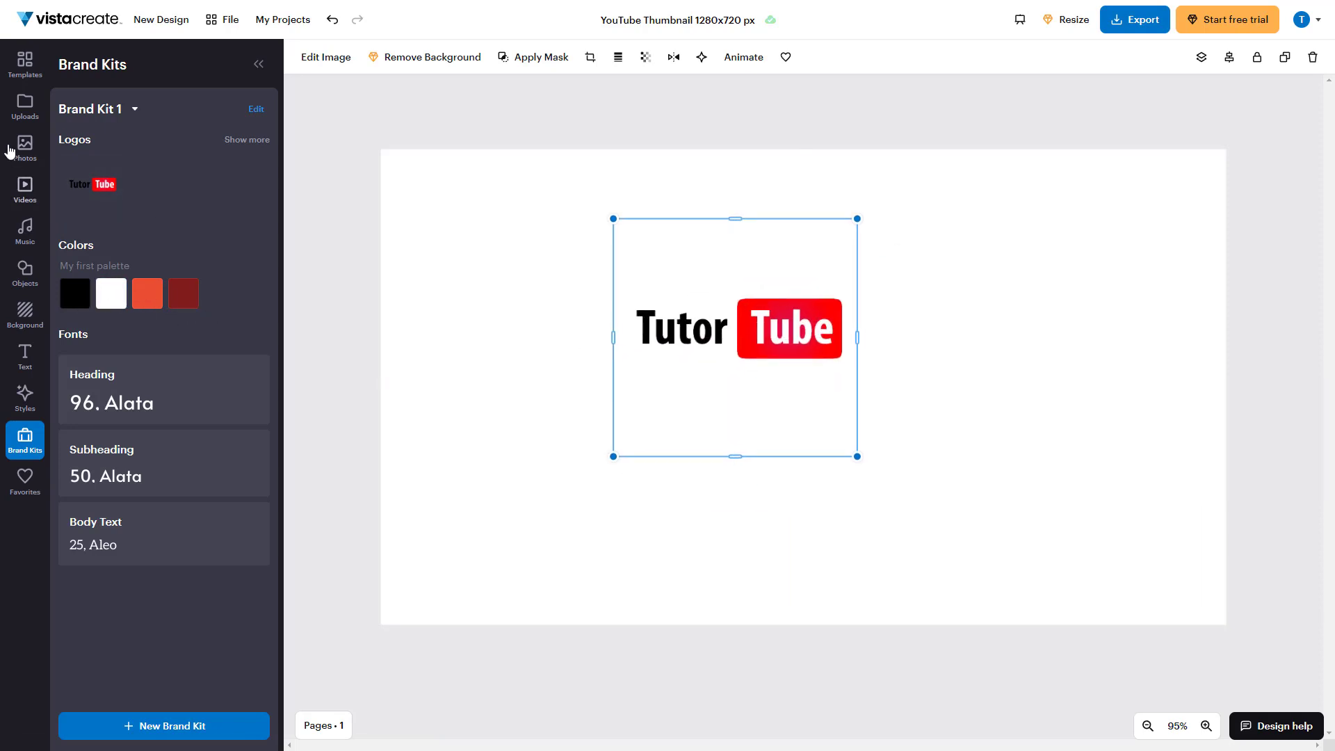
Place a square shape to the right of the logo and recolor it with the brand palette's dark red, ending on its orange-red
click(25, 275)
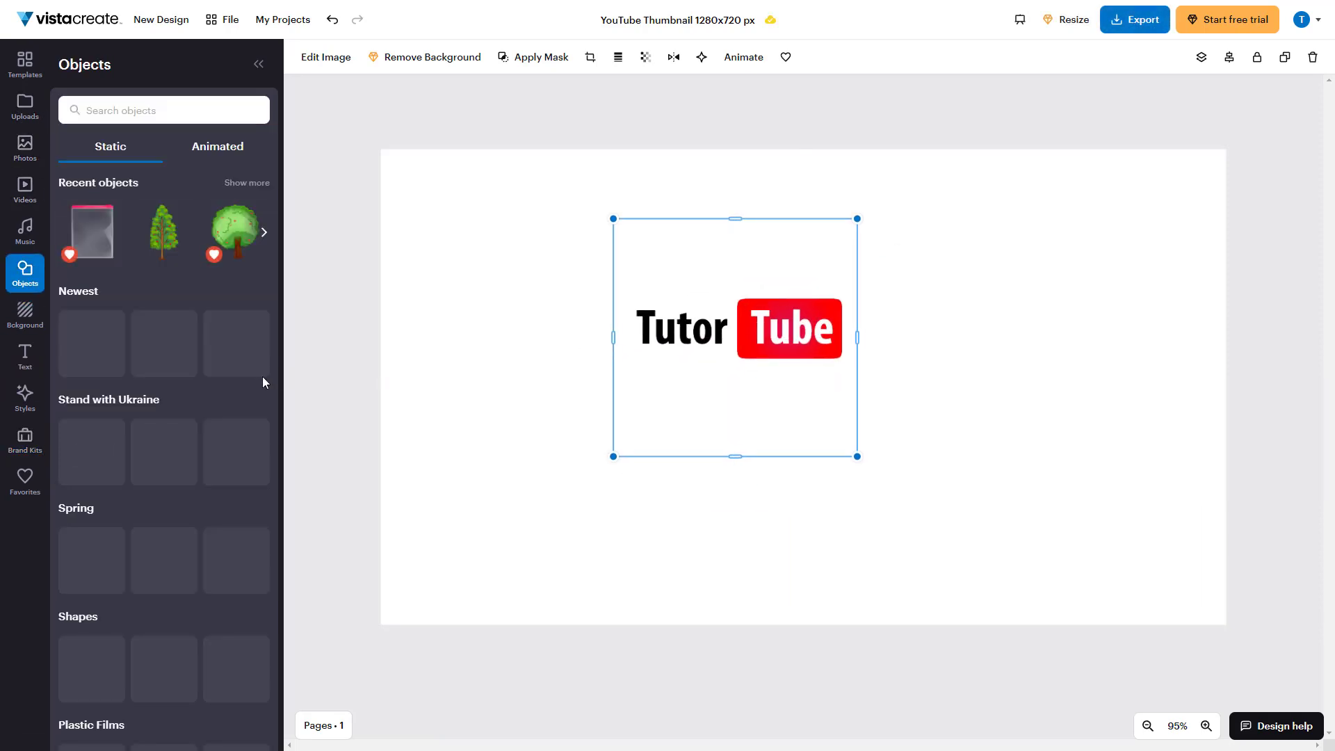
drag(171, 685, 990, 376)
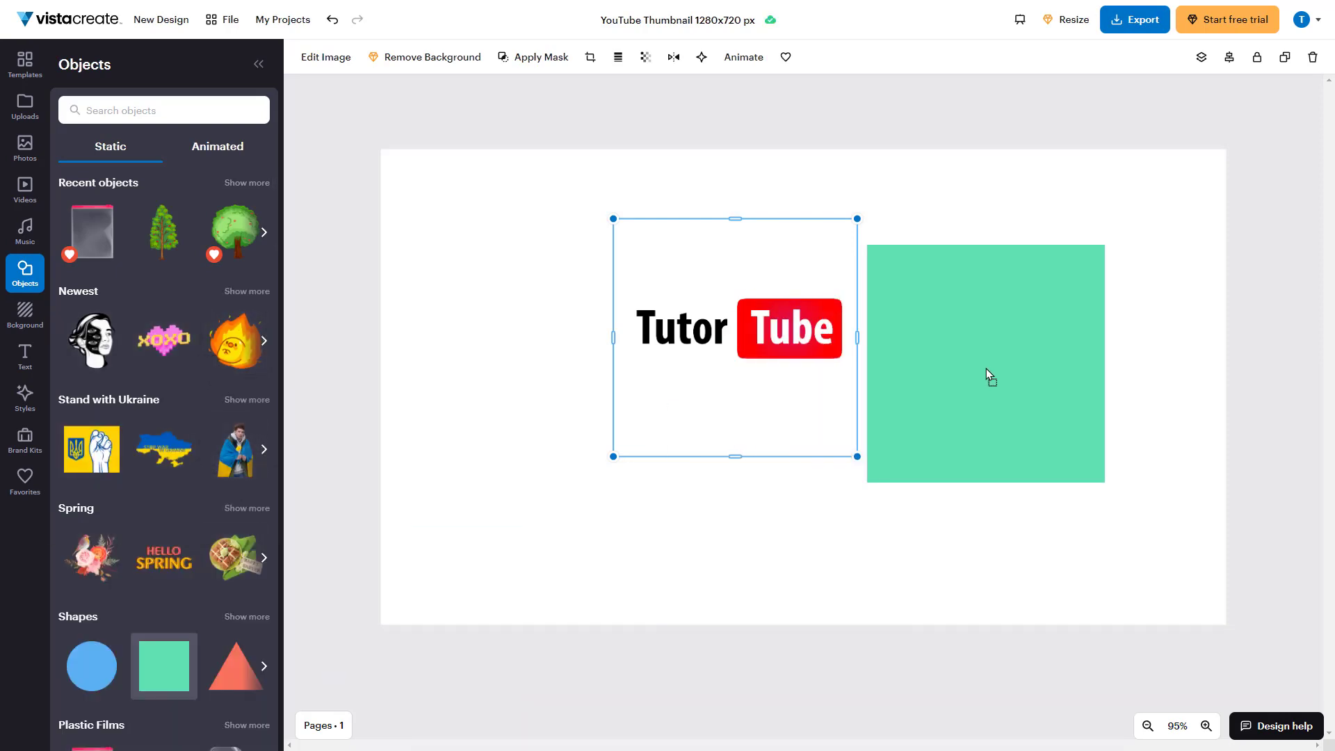
click(25, 440)
click(183, 300)
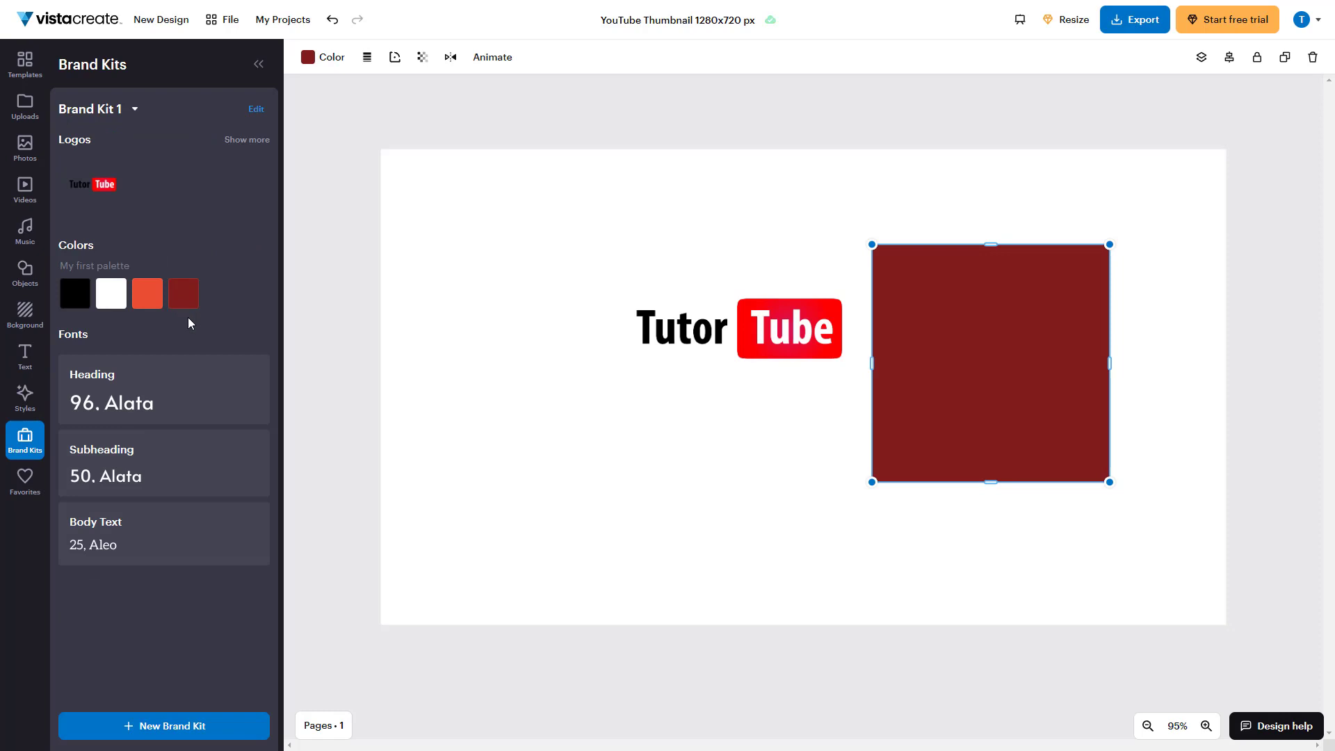
click(153, 300)
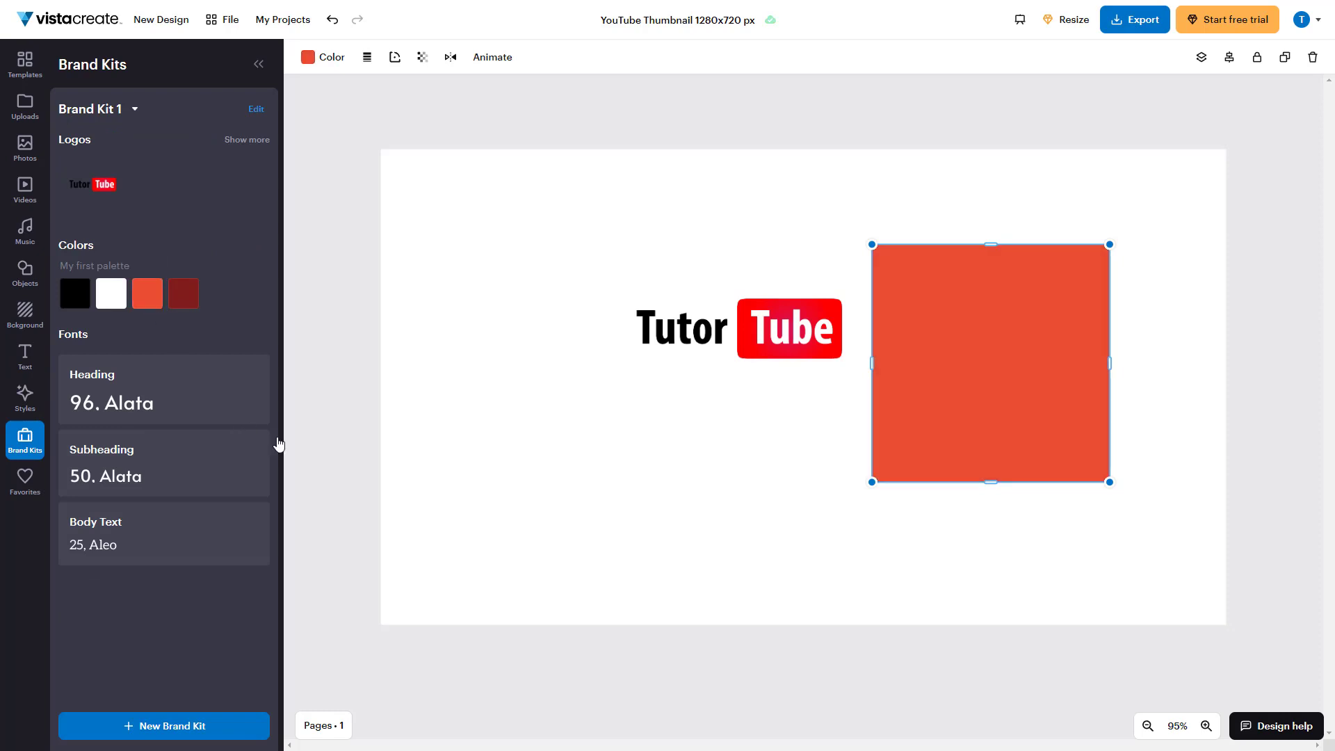
Add a text box below the logo containing ghjghj
click(25, 356)
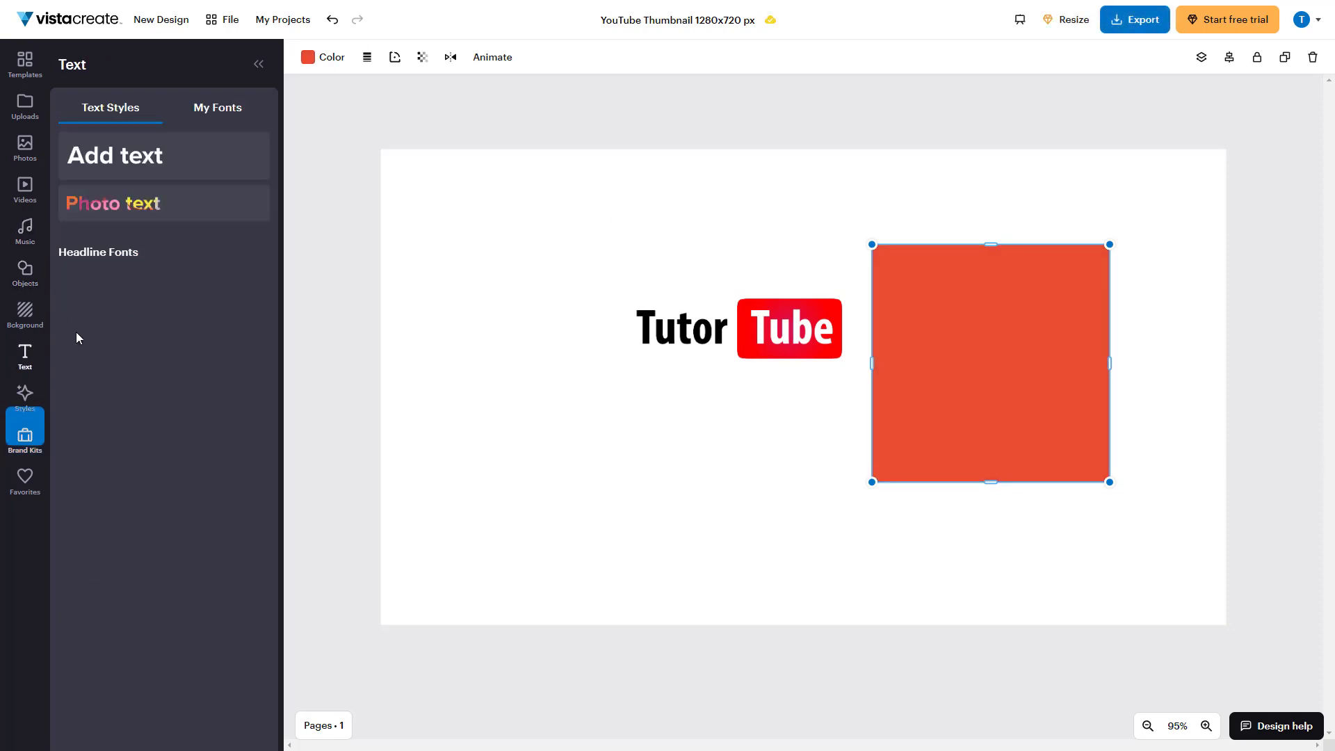
click(143, 155)
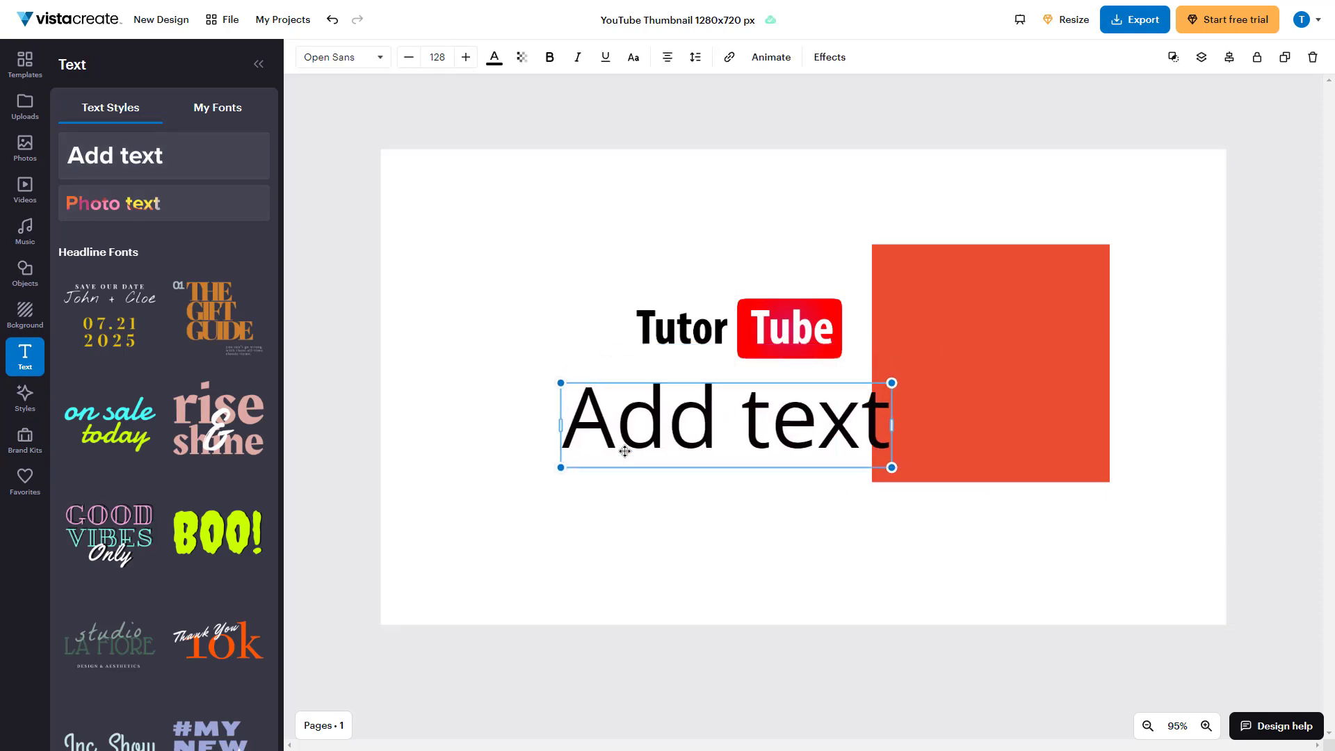
text(ghjghj)
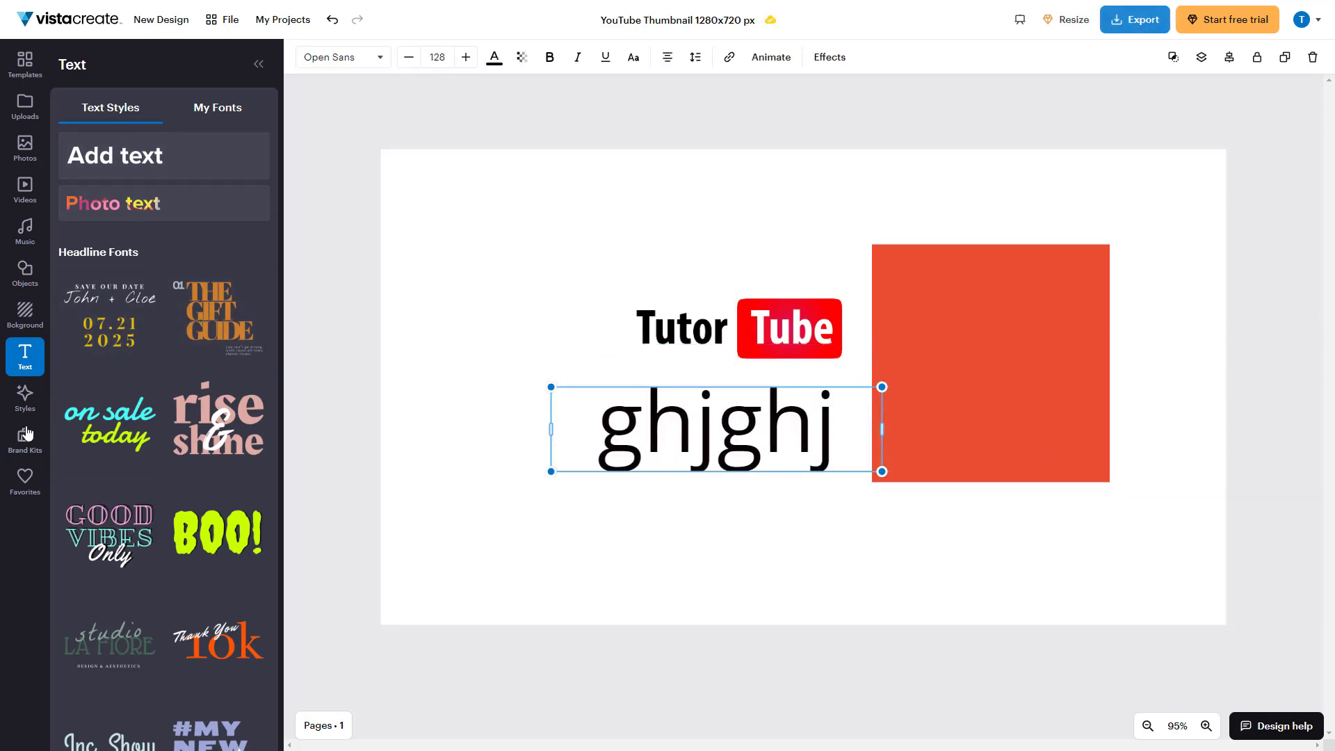
Apply Brand Kit 1's Heading, Subheading and Body Text styles in turn to the ghjghj text, ending on Body Text
click(25, 438)
click(152, 397)
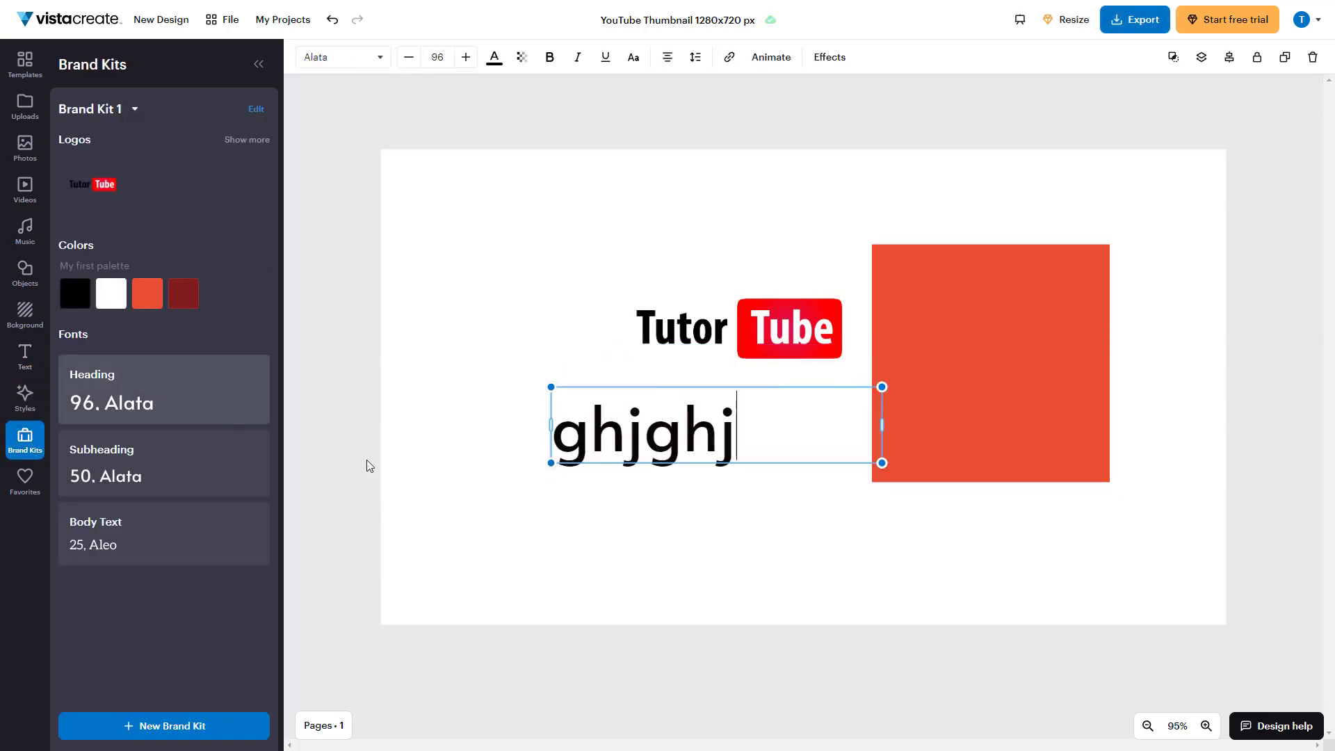
click(111, 466)
click(188, 533)
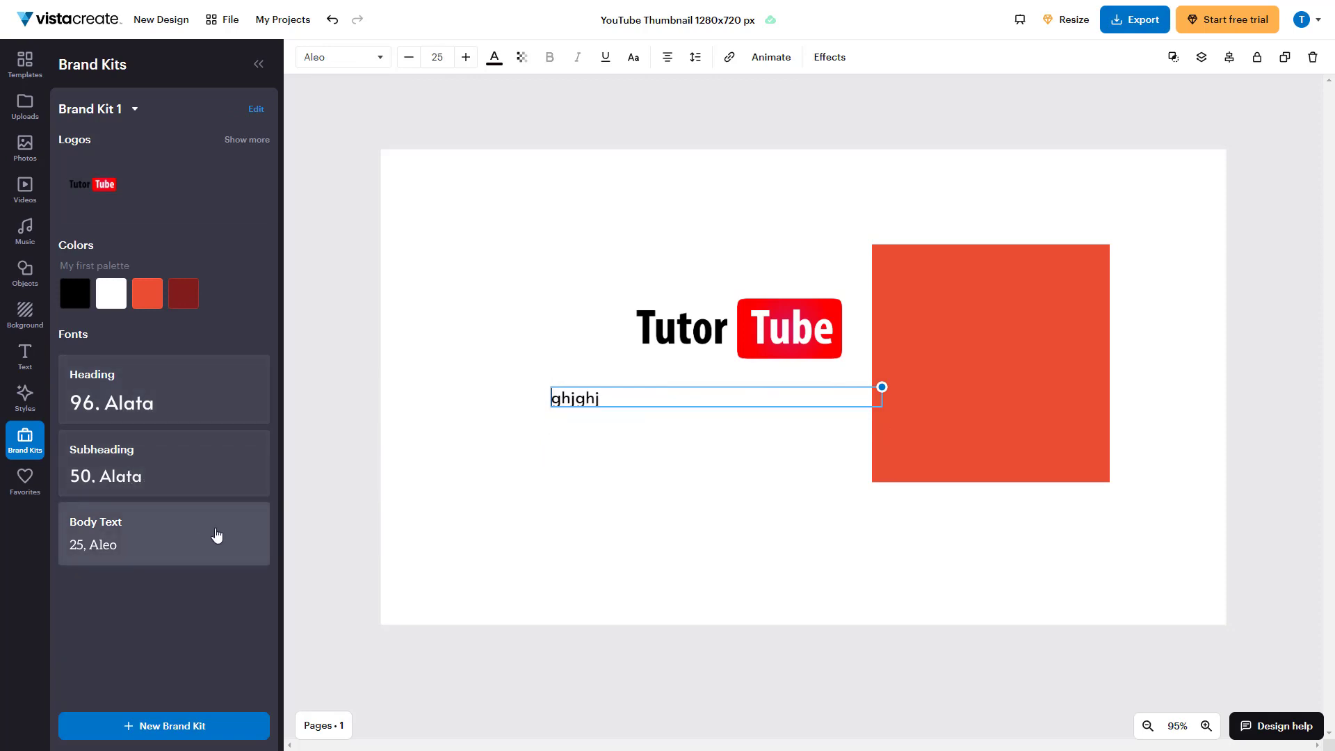